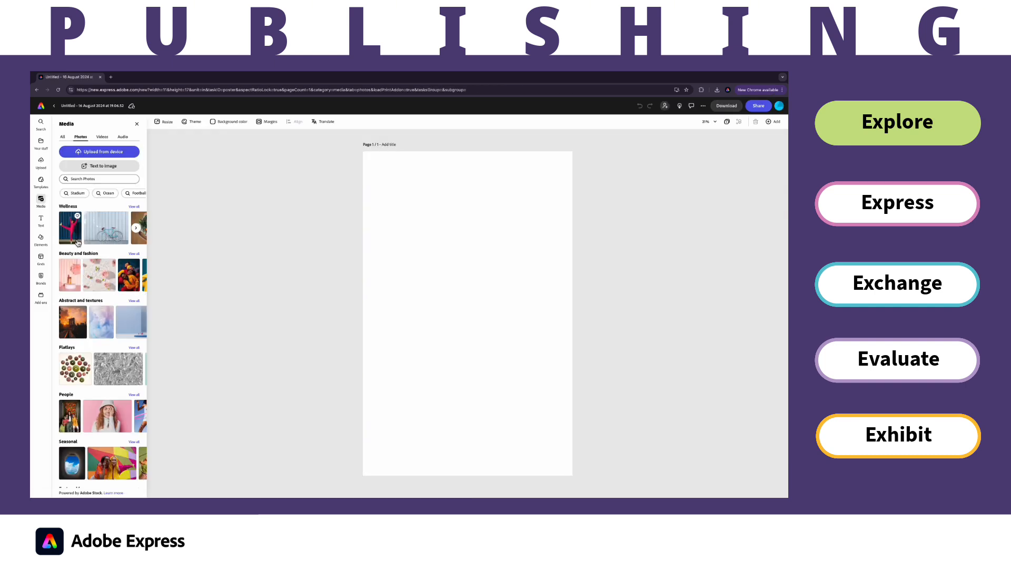
click(137, 124)
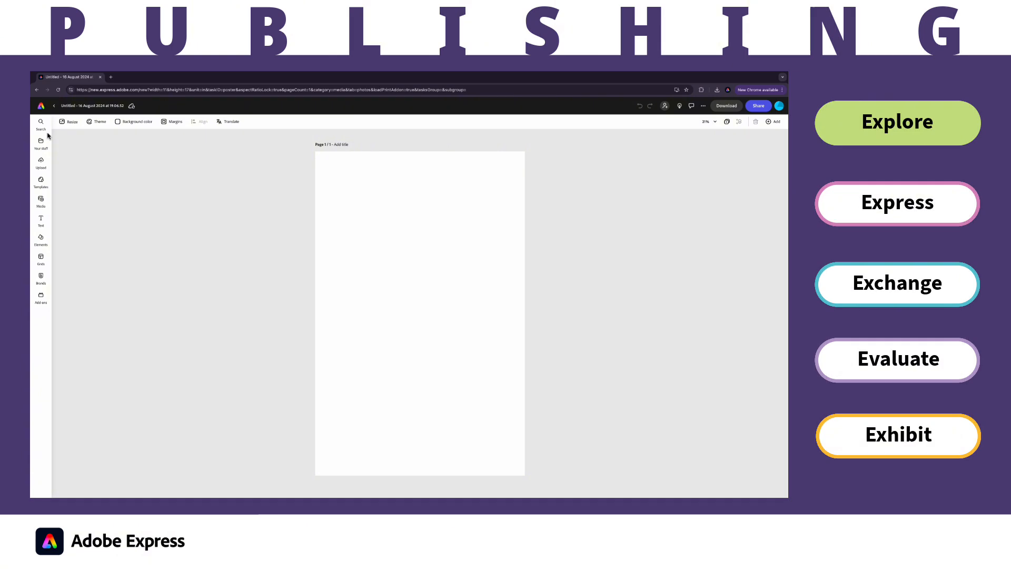
mouse_move(47, 143)
mouse_move(45, 184)
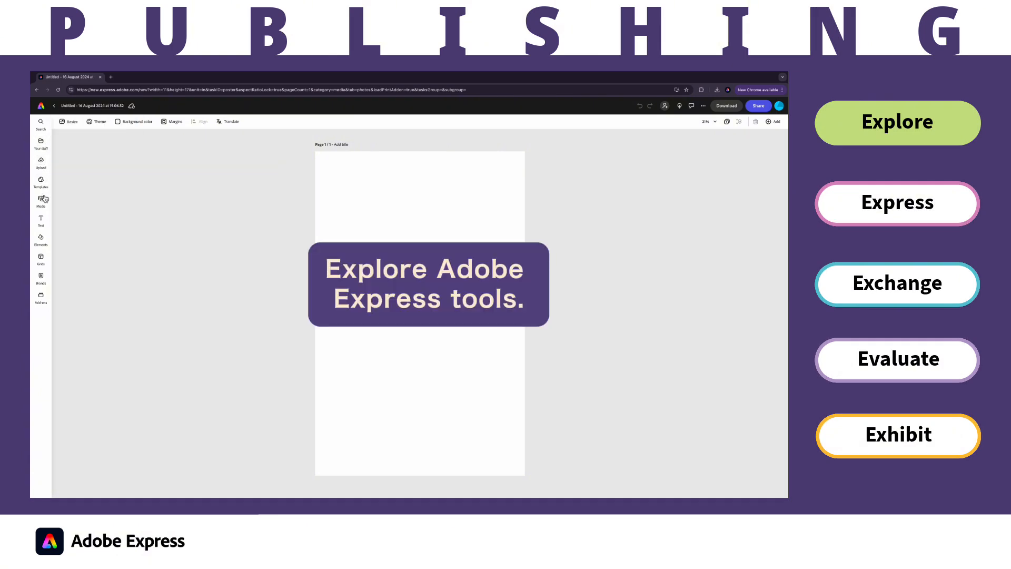
mouse_move(46, 201)
mouse_move(46, 222)
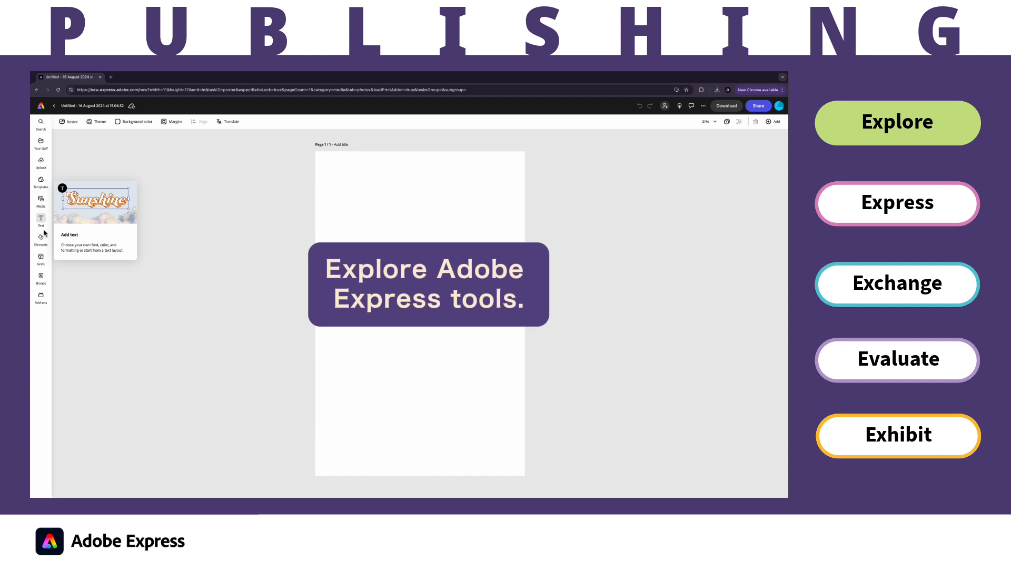
mouse_move(45, 279)
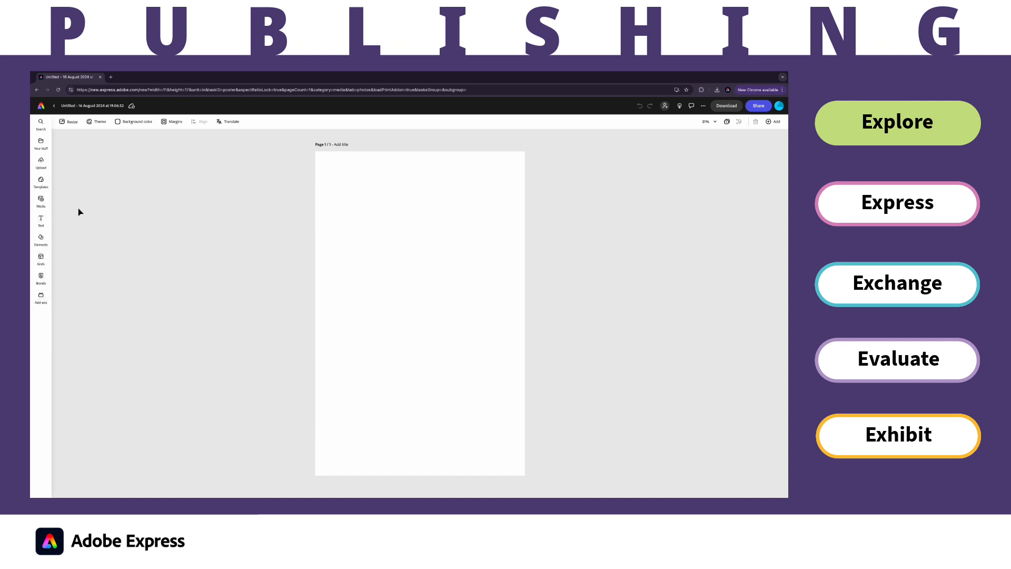
- Add the heading text "For Sale" and place it at the top of the page
click(41, 221)
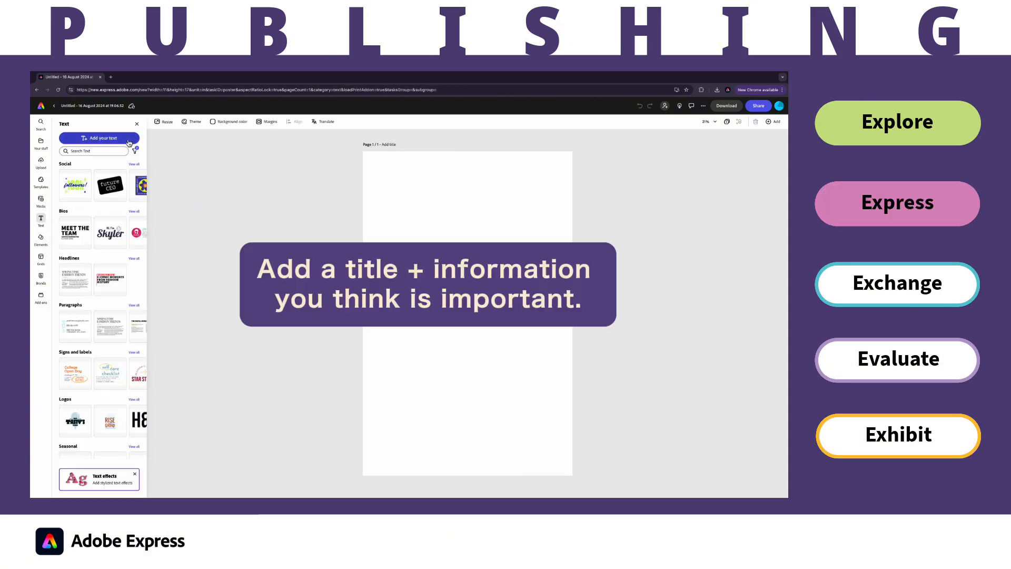
click(129, 139)
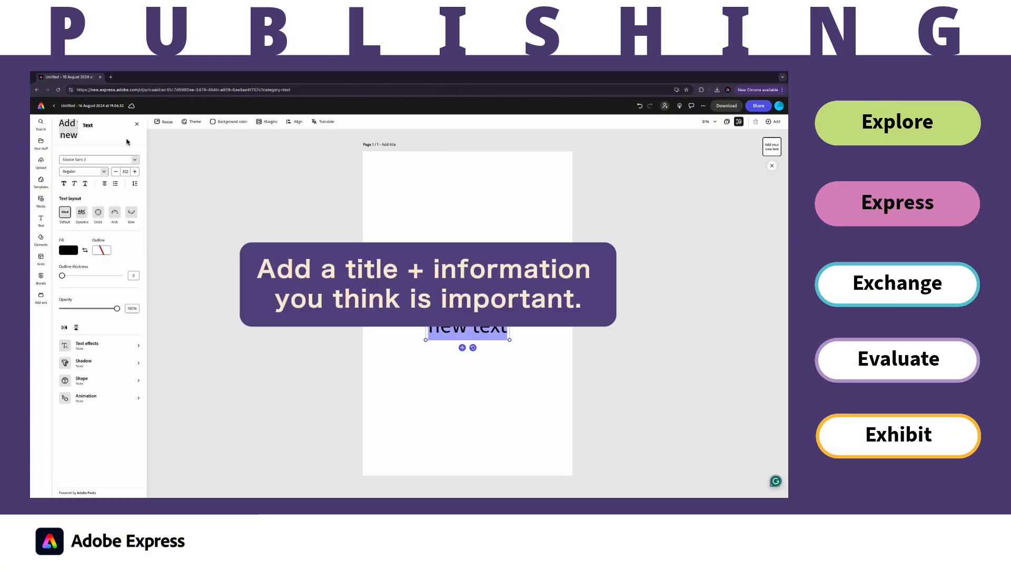
text(For Sale)
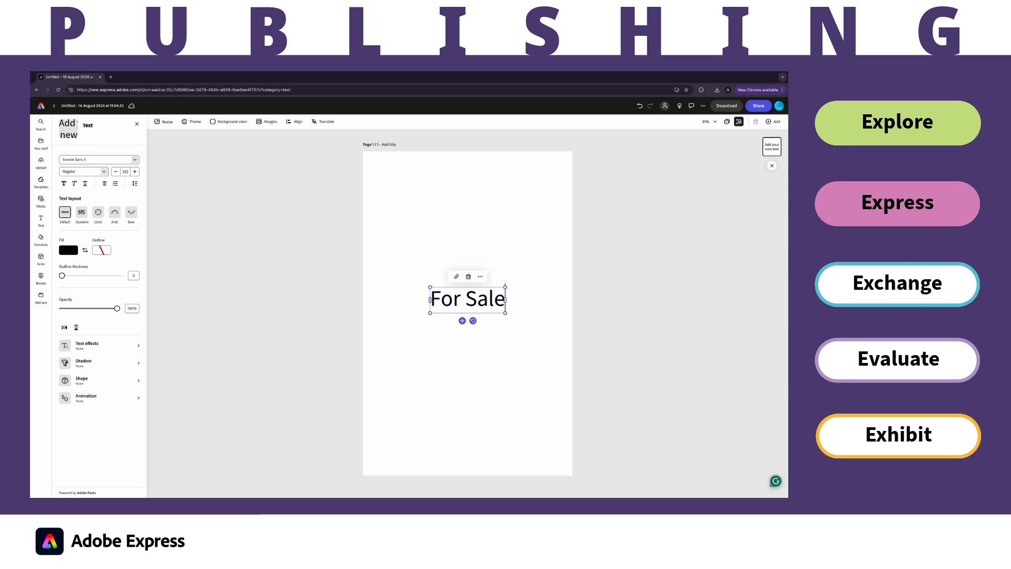
drag(462, 321, 465, 196)
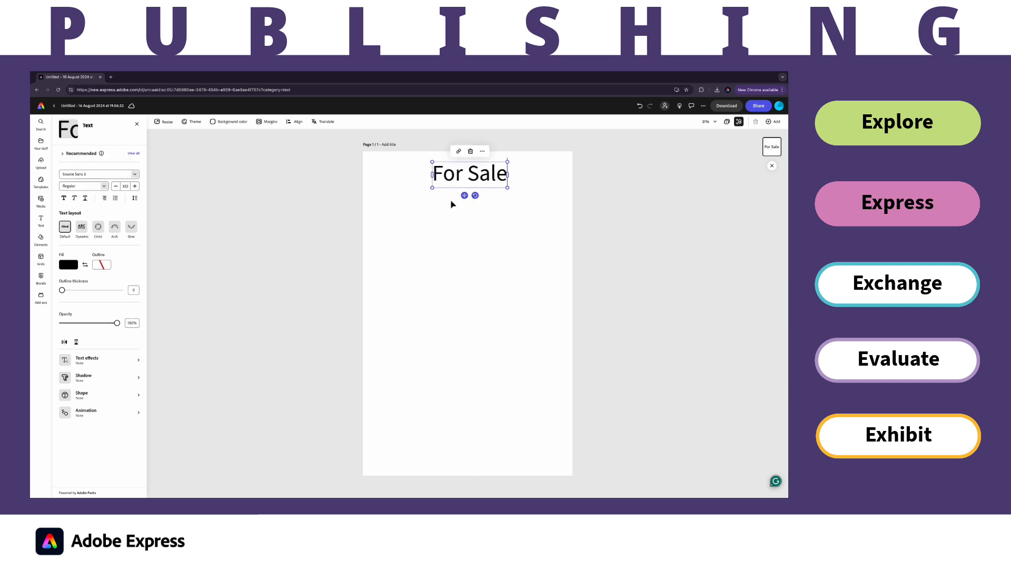
- Add the text "Detached House." and place it directly below the "For Sale" heading
click(41, 218)
click(100, 138)
text(Detached House.)
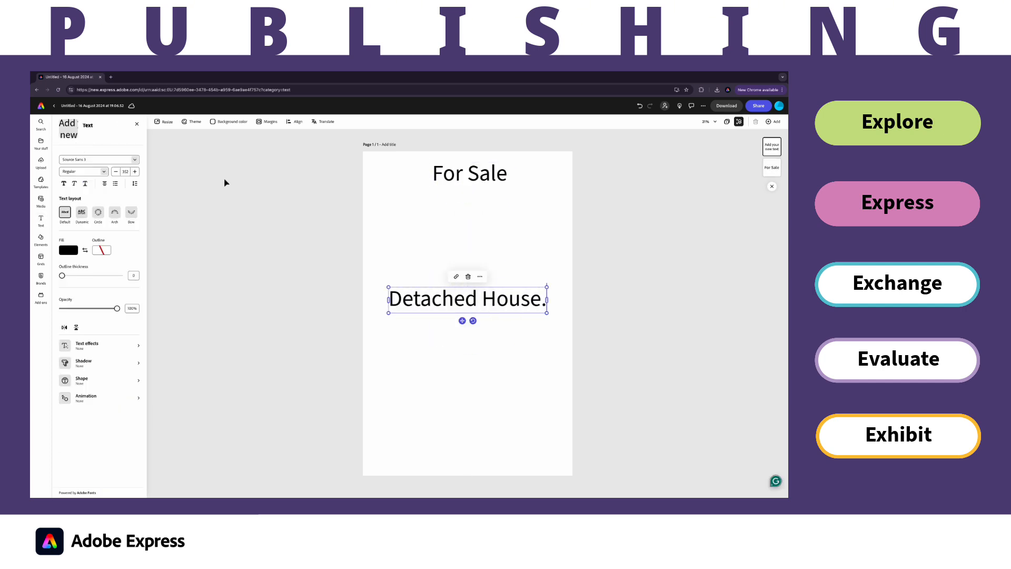
drag(462, 320, 465, 228)
- Add a text block in the middle of the page with the lines "3 Bedrooms.", "2 Bathrooms." and "Rear Garden."
click(121, 141)
text(3 Bedrooms.)
key(Return)
text(2 Bathrooms.)
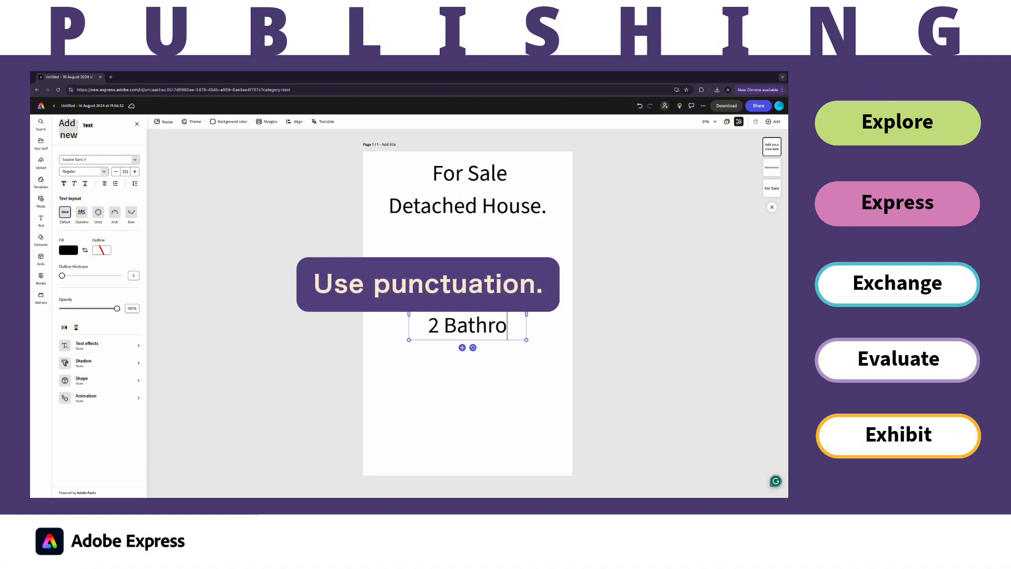
key(Return)
text(Rear Garden.)
key(Escape)
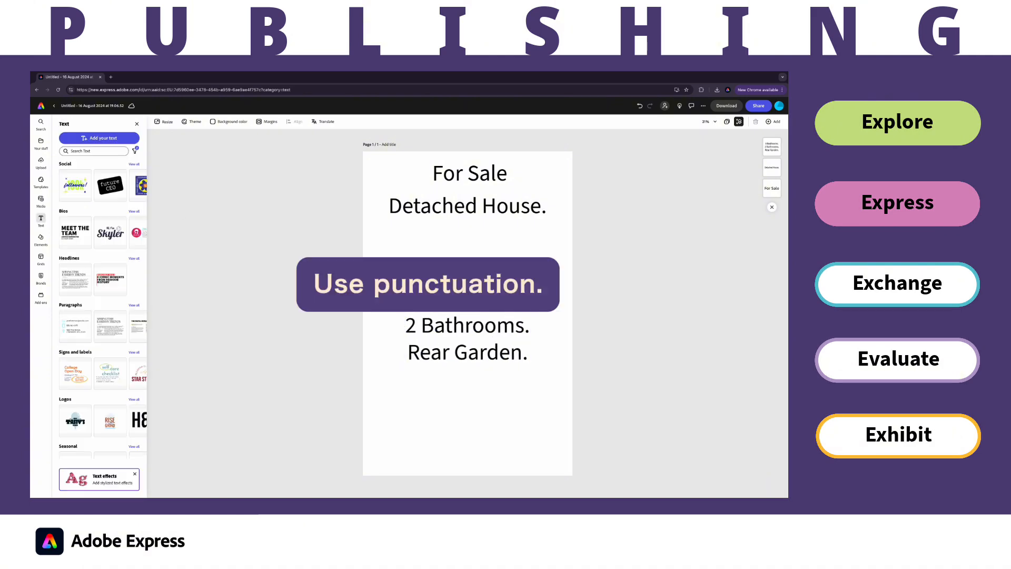
- Set the font of the "For Sale" heading to Cooper Std Black
click(477, 186)
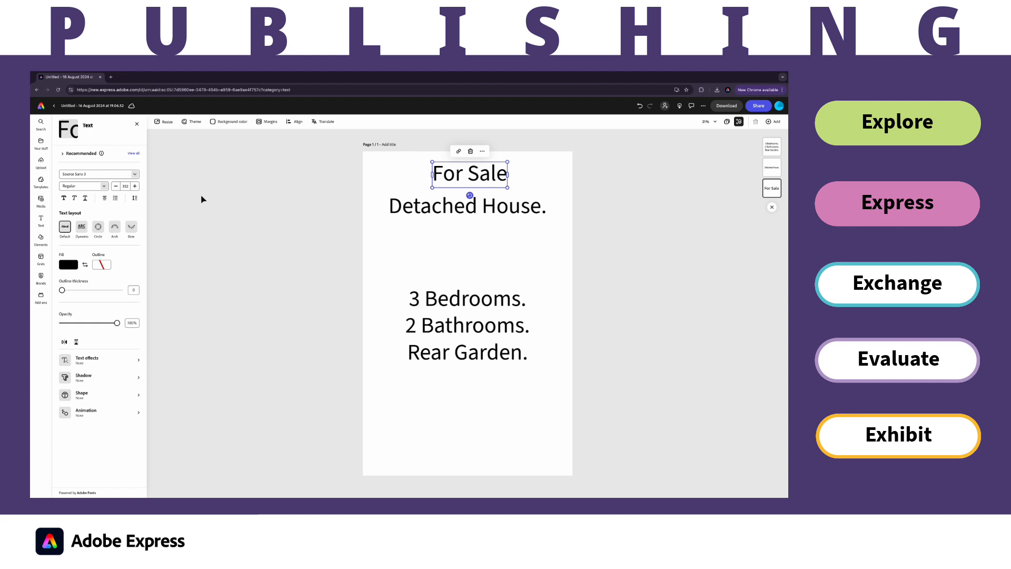
click(138, 178)
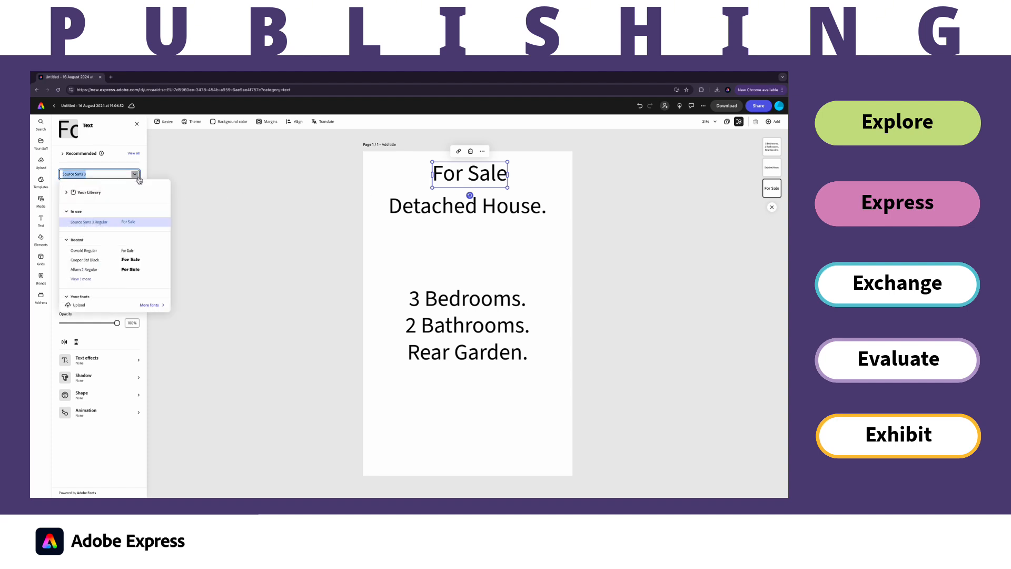
scroll(132, 265, down, 5)
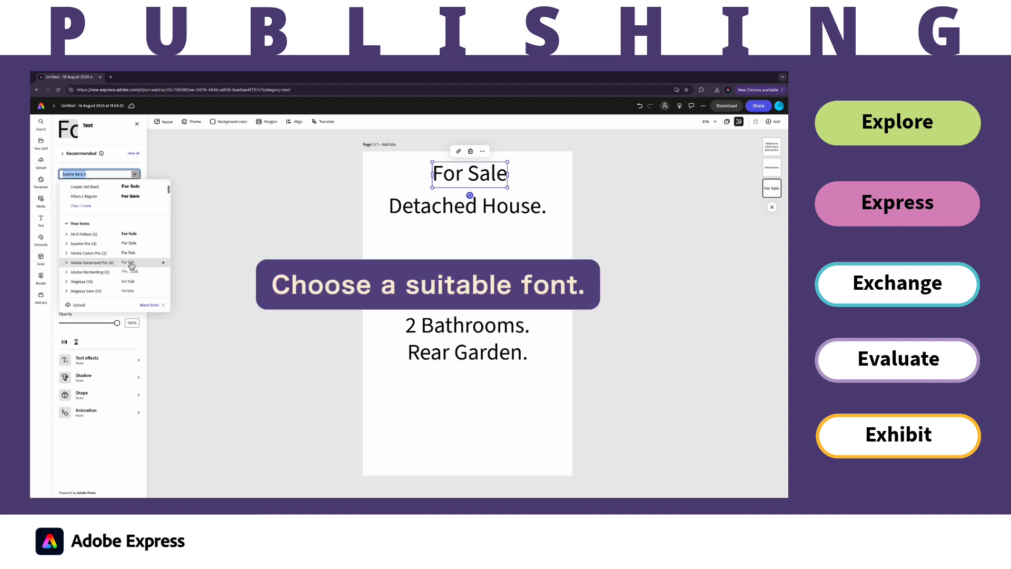
scroll(132, 266, down, 5)
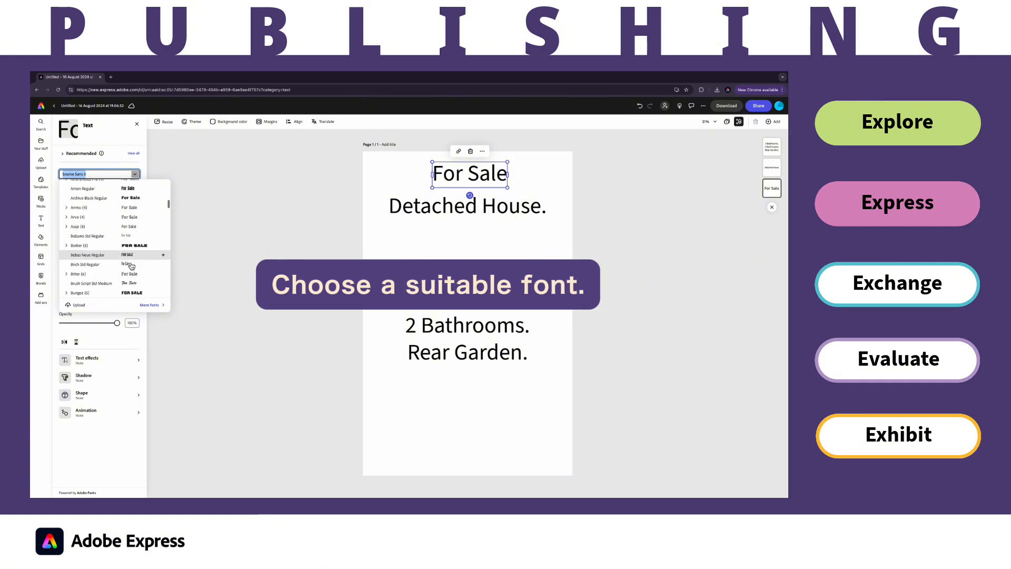
scroll(132, 266, down, 2)
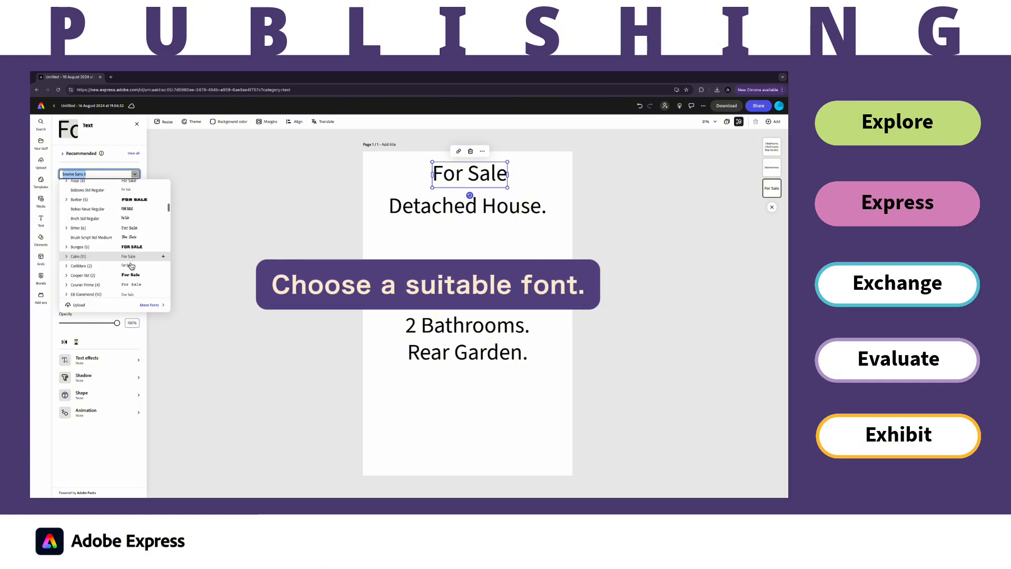
click(127, 275)
- Change the font of "Detached House." and of the three-line feature list to CarlMarx Regular
click(467, 207)
click(135, 174)
scroll(122, 252, down, 8)
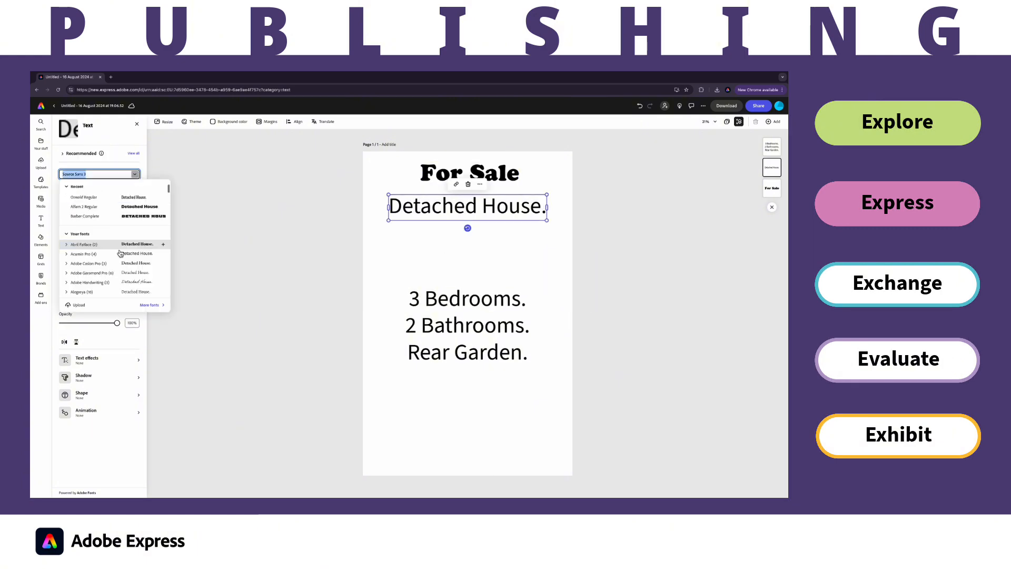
click(121, 252)
click(467, 325)
click(135, 175)
click(140, 235)
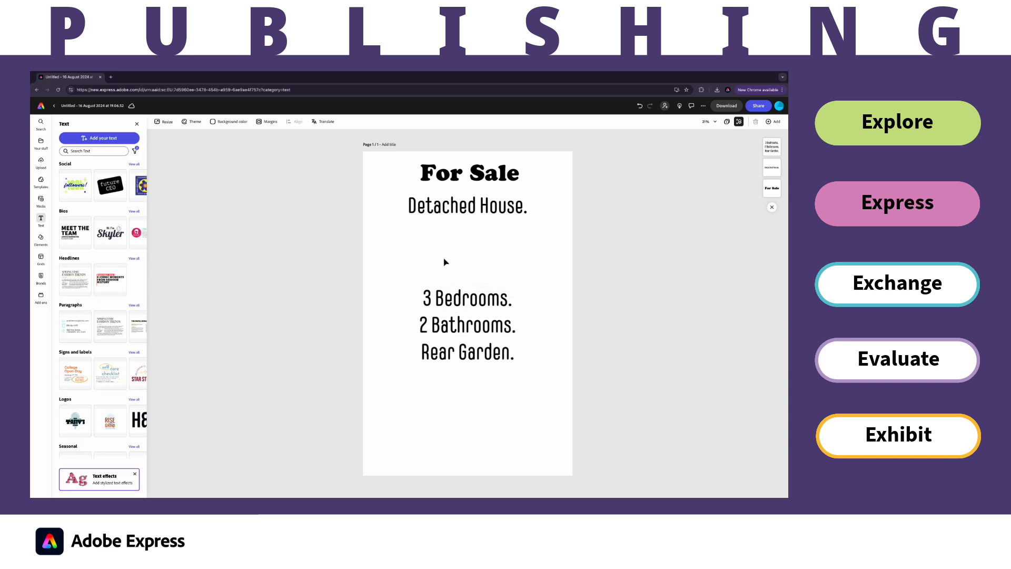
- Set the font size of the "For Sale" heading to 300
click(429, 173)
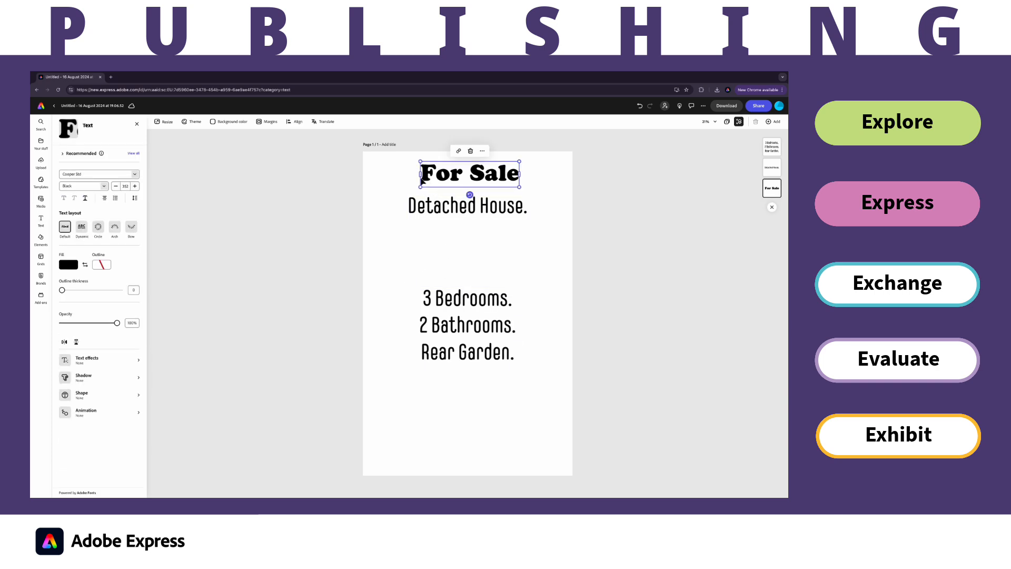
click(126, 186)
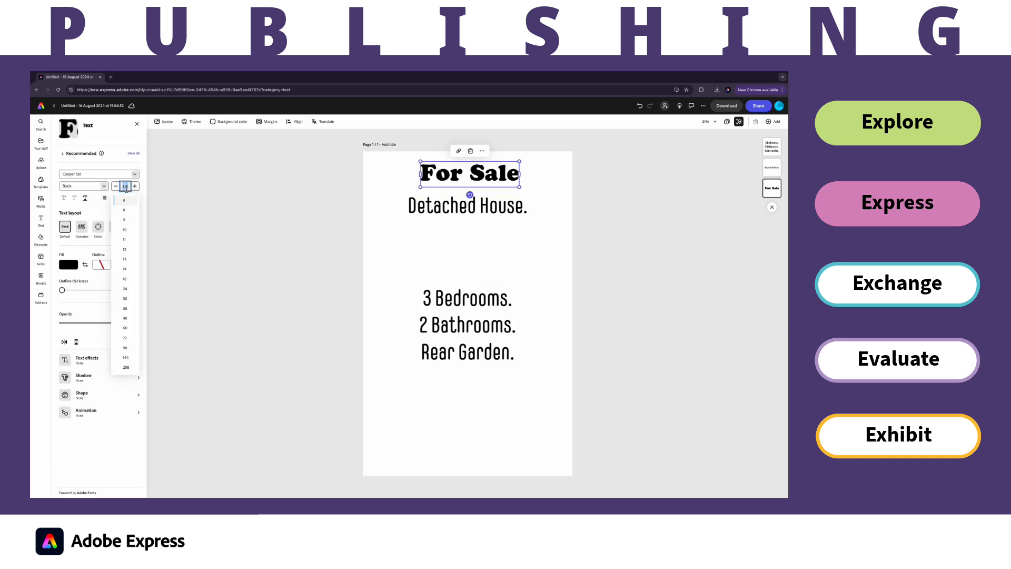
click(126, 368)
click(135, 187)
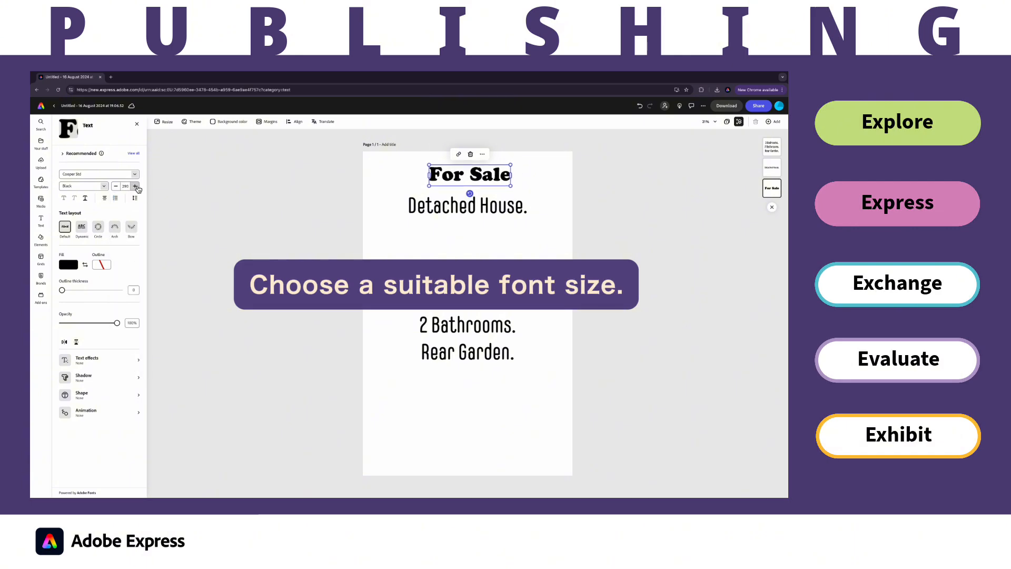
click(136, 187)
click(137, 187)
click(136, 187)
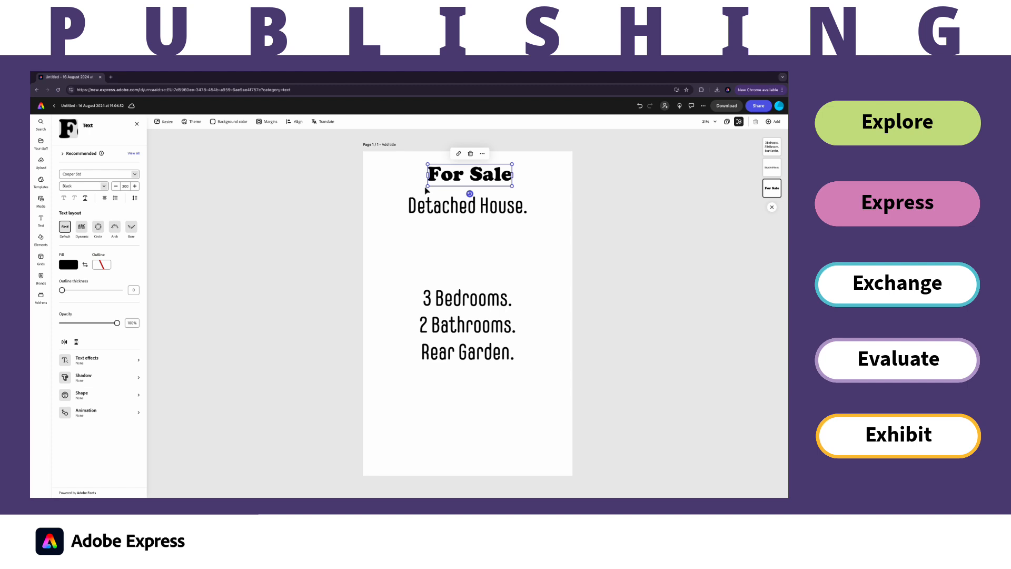
- Enlarge the "For Sale" heading, and place the feature list below "Detached House." toward the page's left side at a reduced size
drag(427, 187, 406, 206)
drag(467, 303, 434, 235)
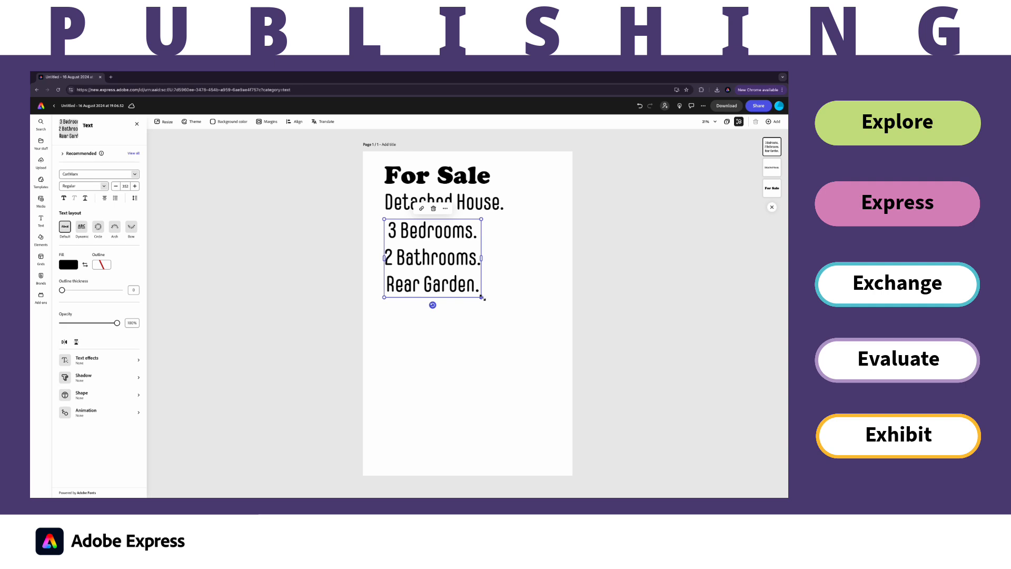
drag(481, 296, 416, 253)
click(499, 273)
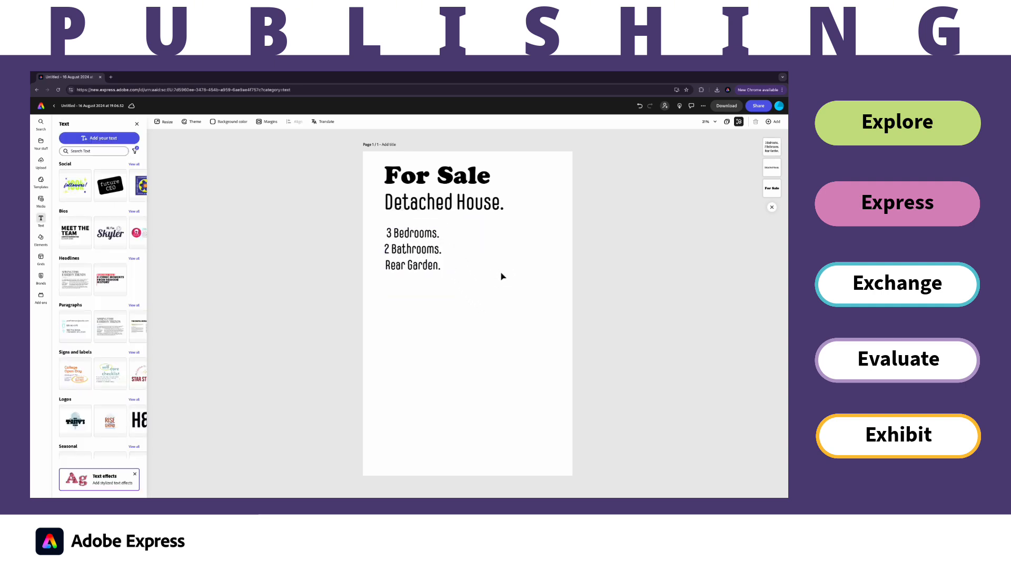
- Try dark green, dark red and navy blue swatches as the fill of the "For Sale" heading
click(406, 179)
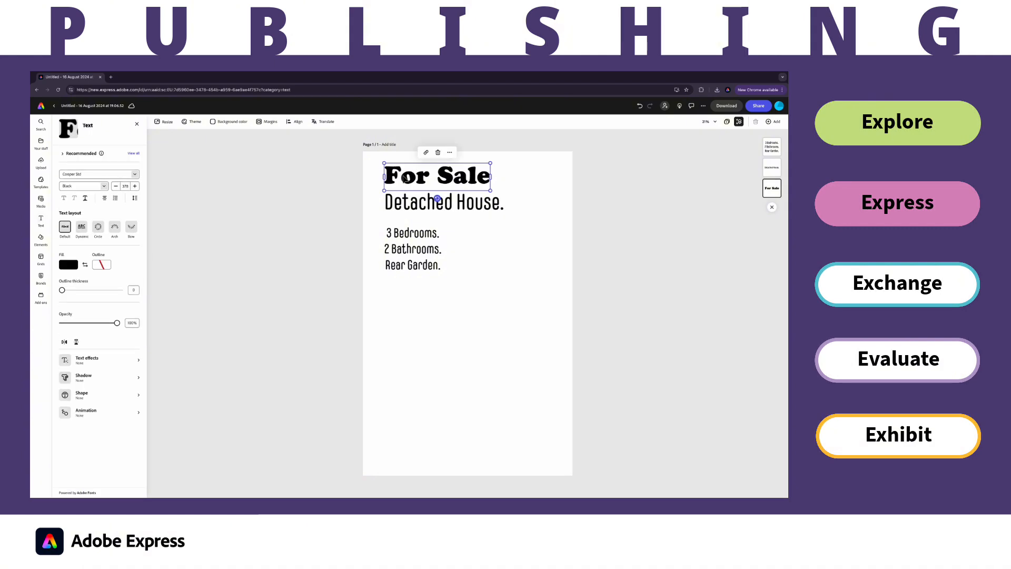
click(64, 266)
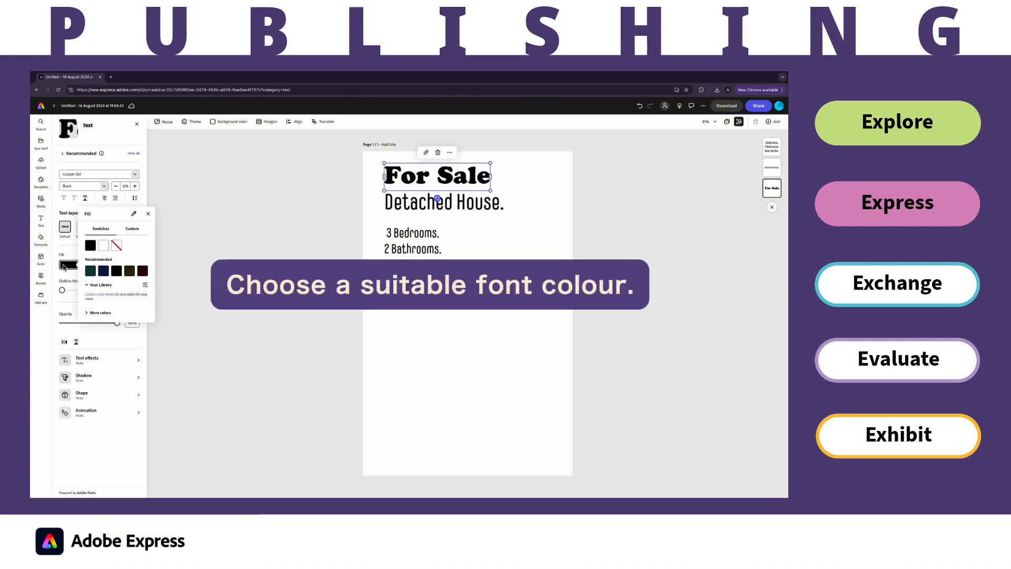
click(100, 312)
scroll(118, 345, down, 3)
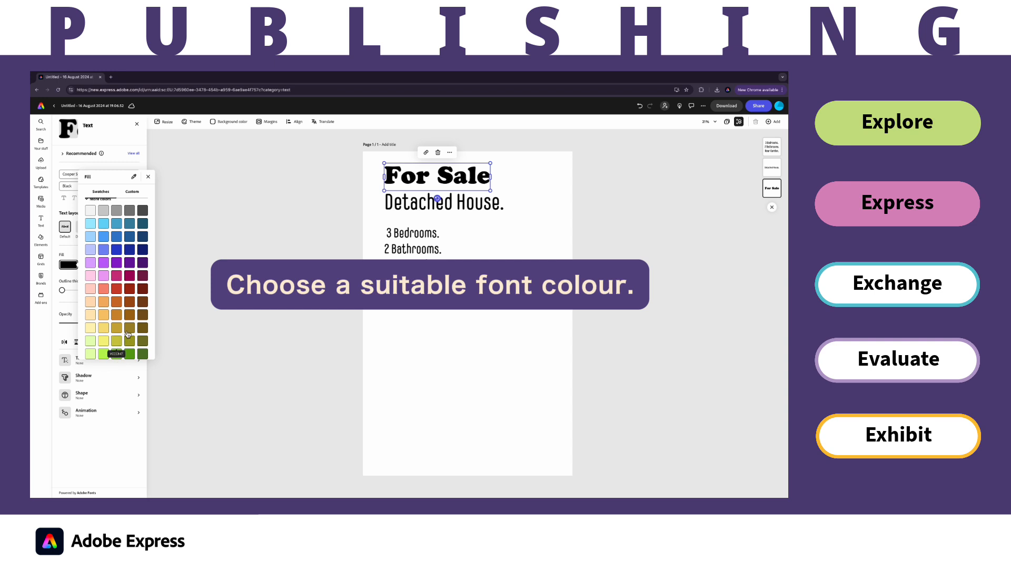
scroll(129, 337, down, 1)
click(143, 349)
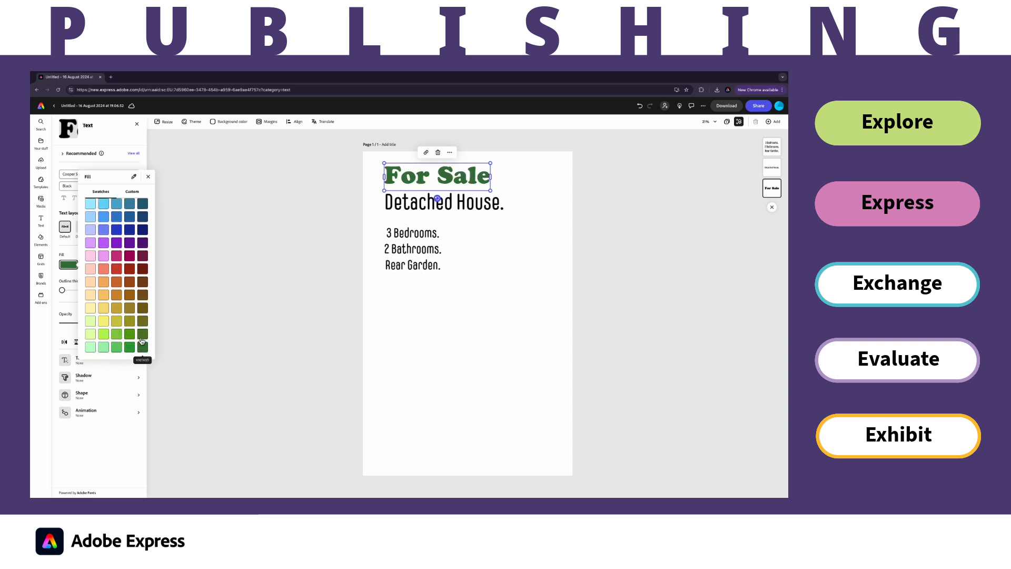
click(144, 270)
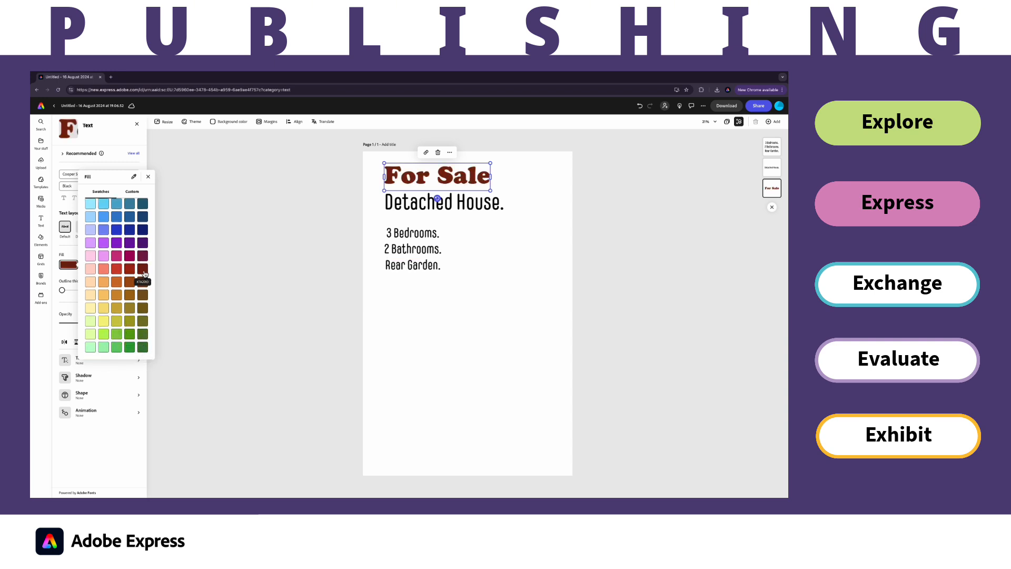
click(143, 230)
scroll(142, 230, up, 3)
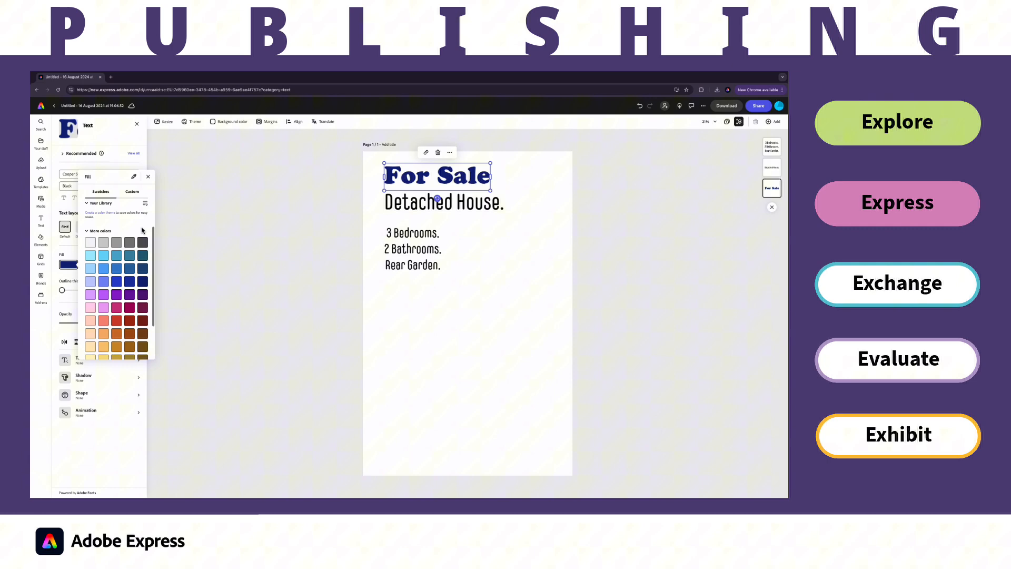
- Set the fill of the "For Sale" heading to a custom dark reddish brown
click(133, 192)
drag(127, 240, 88, 237)
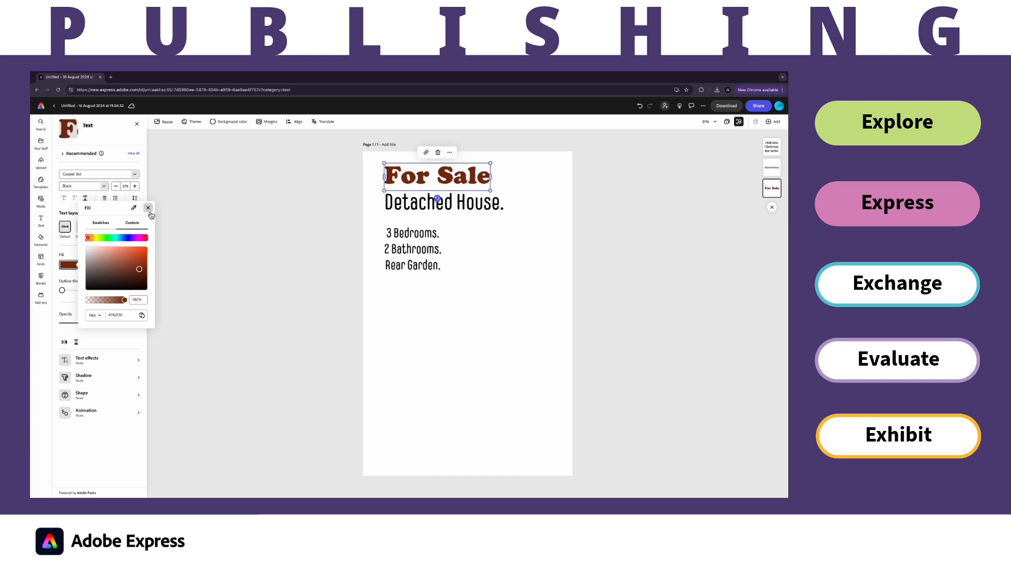
click(148, 207)
- Apply a blue swatch as the fill of "Detached House." and of the feature list
click(442, 203)
click(68, 264)
click(116, 326)
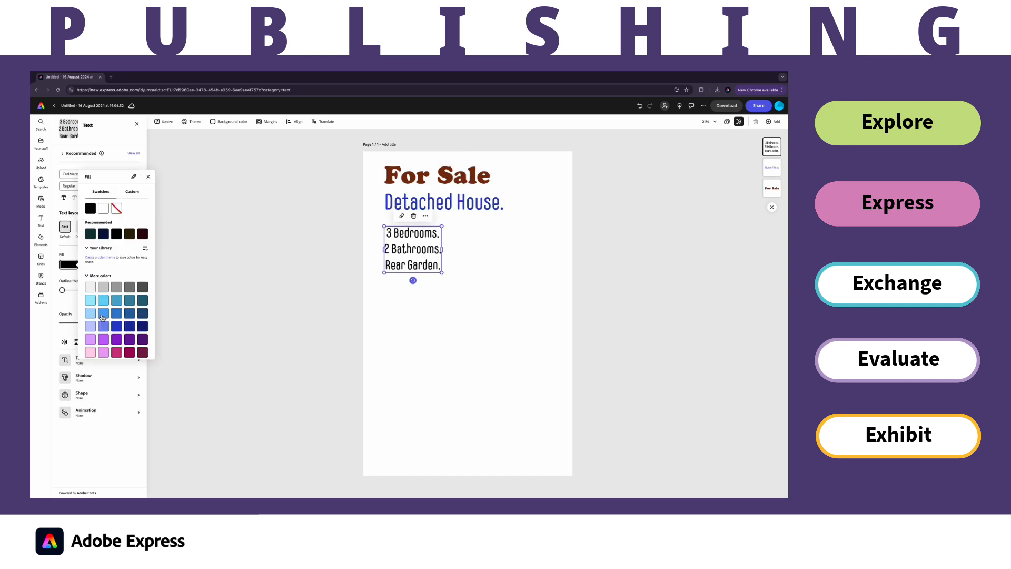
click(267, 337)
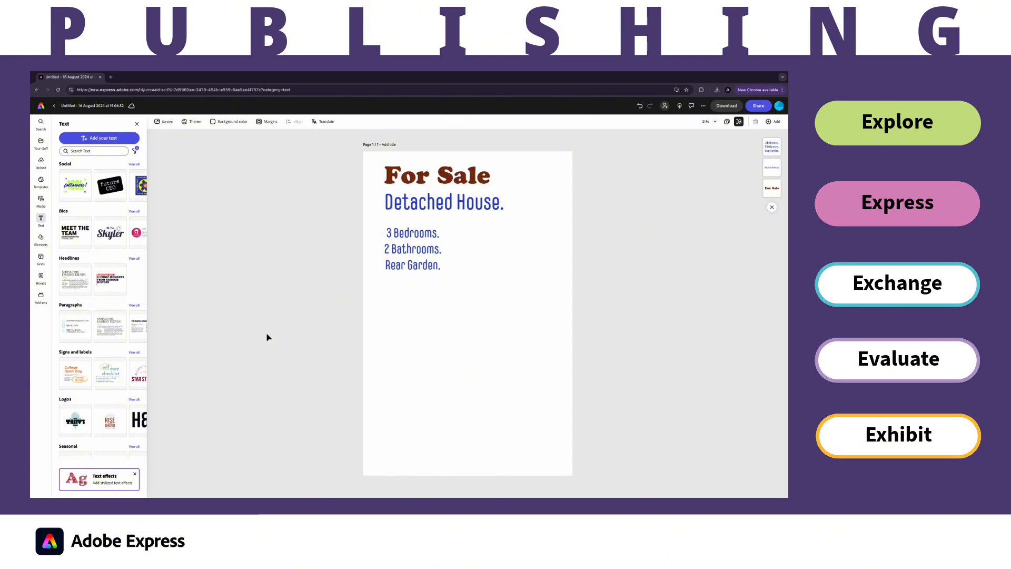
- Search the photo library for "detached house" and add the photo of the beige two-storey house with a garage to the page
click(42, 205)
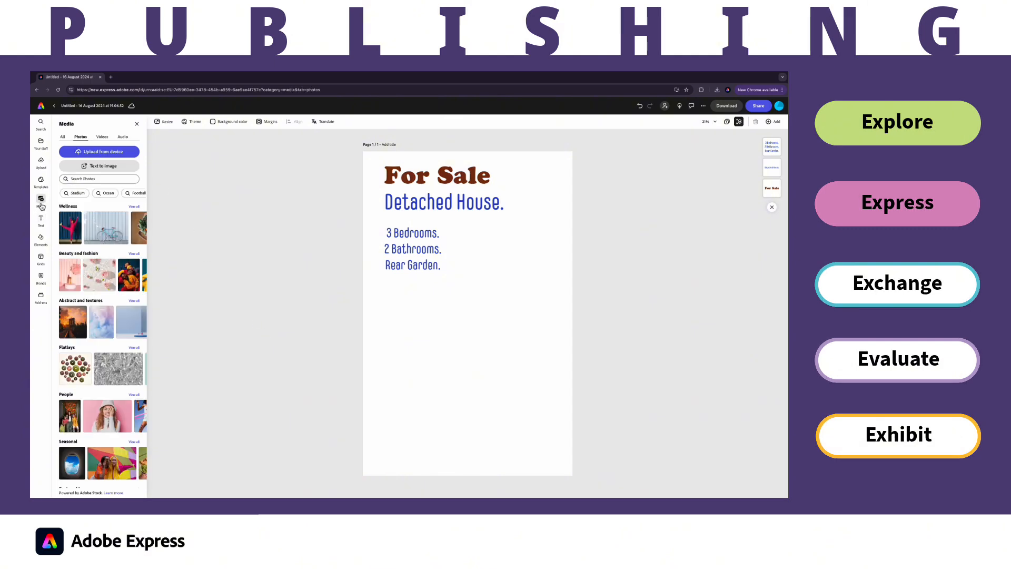
click(97, 180)
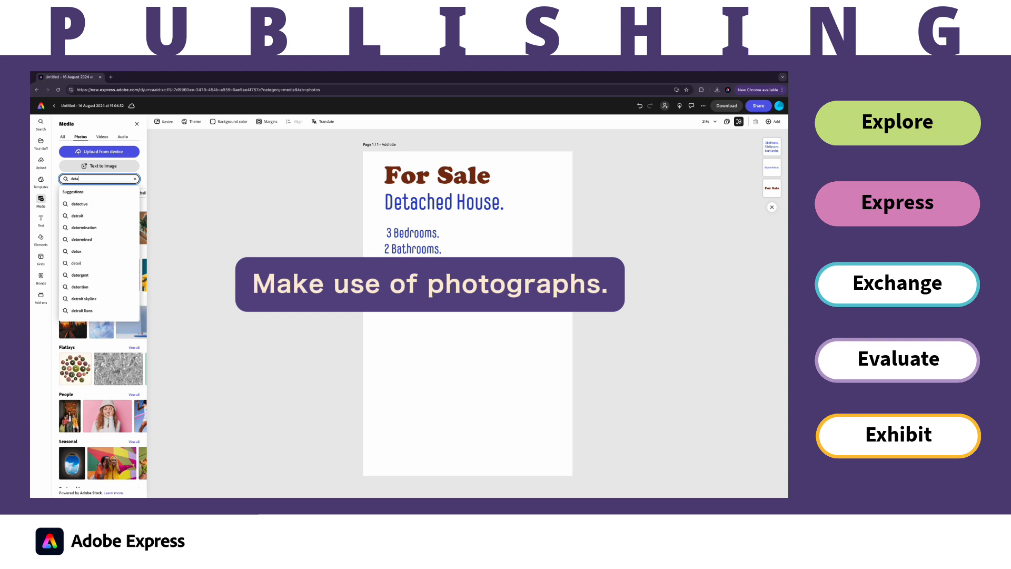
text(detahced)
key(BackSpace)
key(BackSpace)
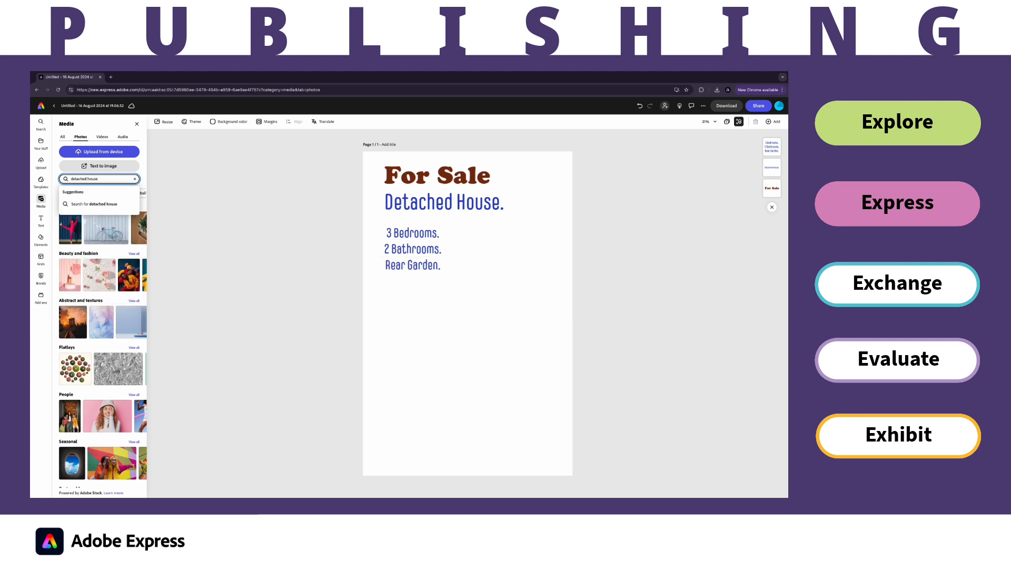
key(Return)
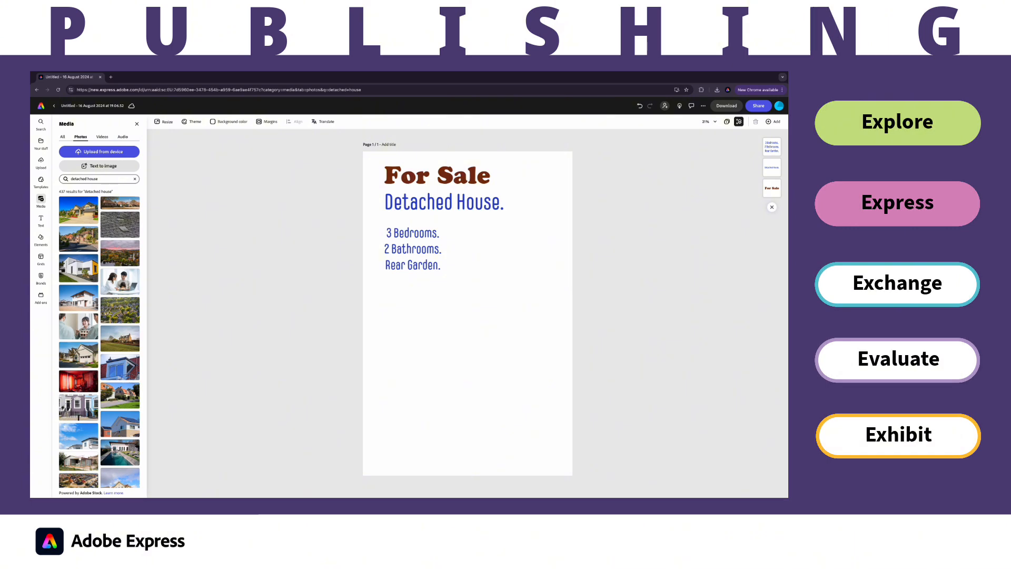
scroll(101, 274, down, 5)
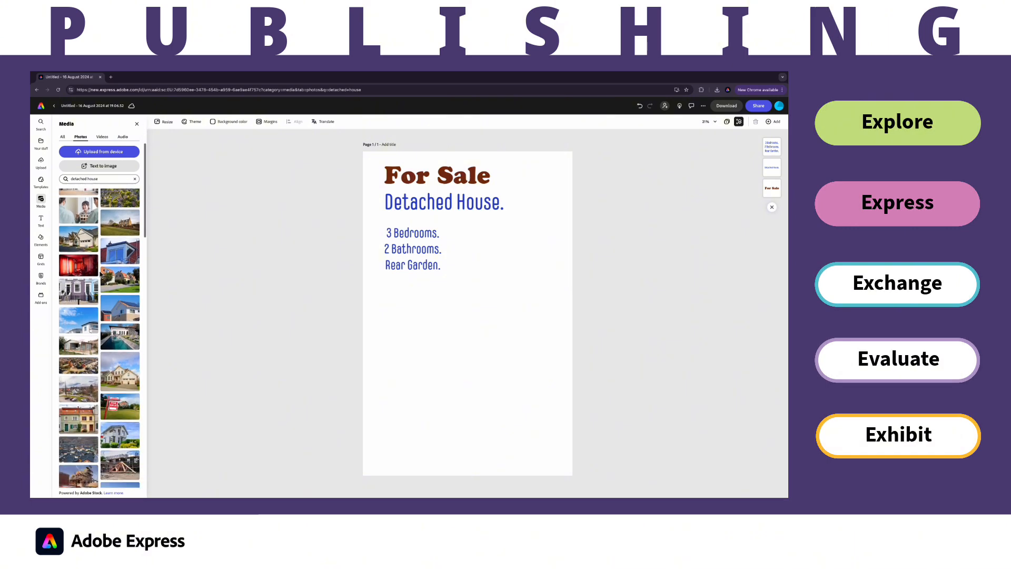
scroll(101, 274, down, 8)
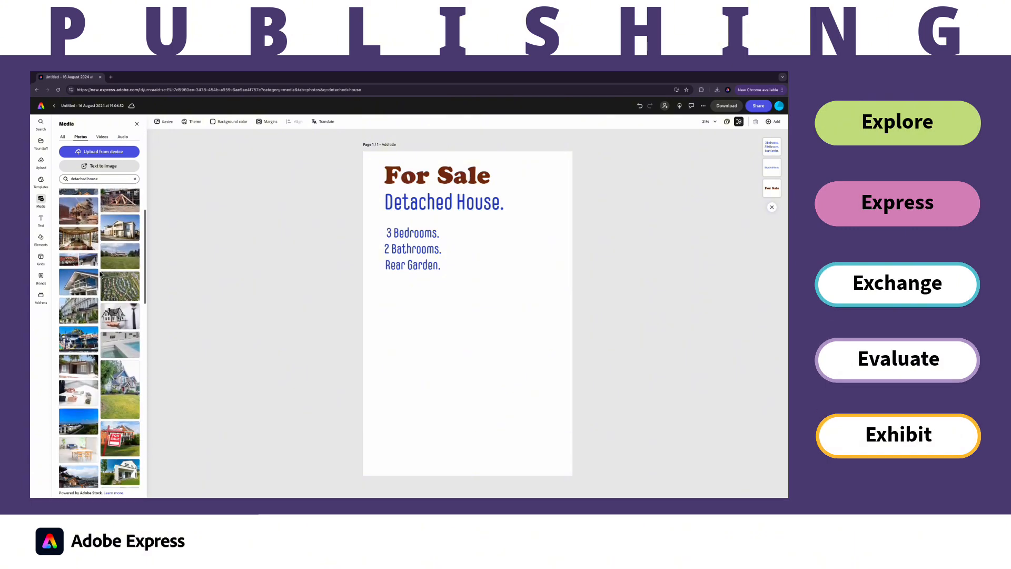
scroll(100, 275, down, 2)
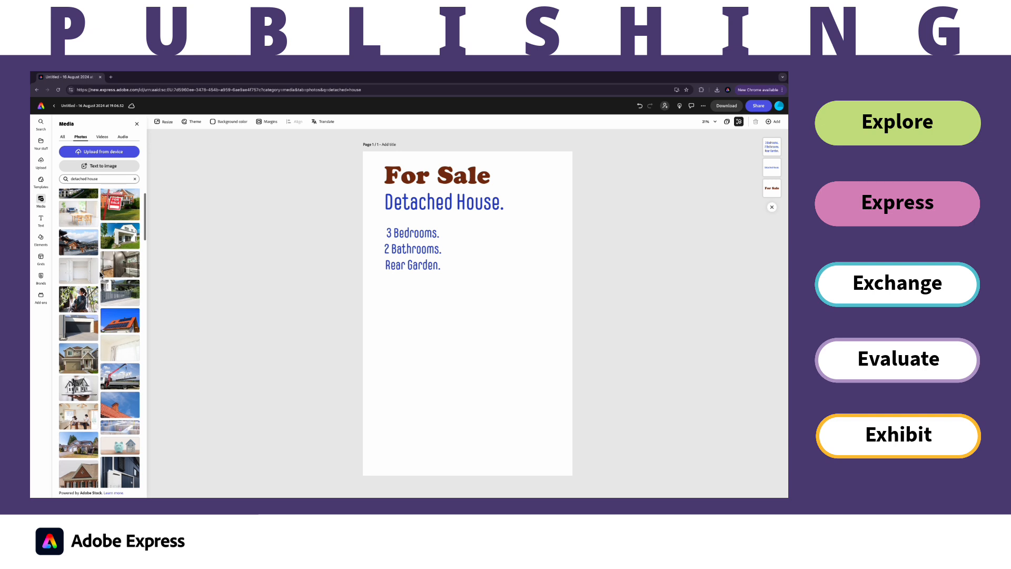
click(96, 362)
- Search the photos for "bedroom" and add the picture of the blue-walled bedroom to the page
click(135, 179)
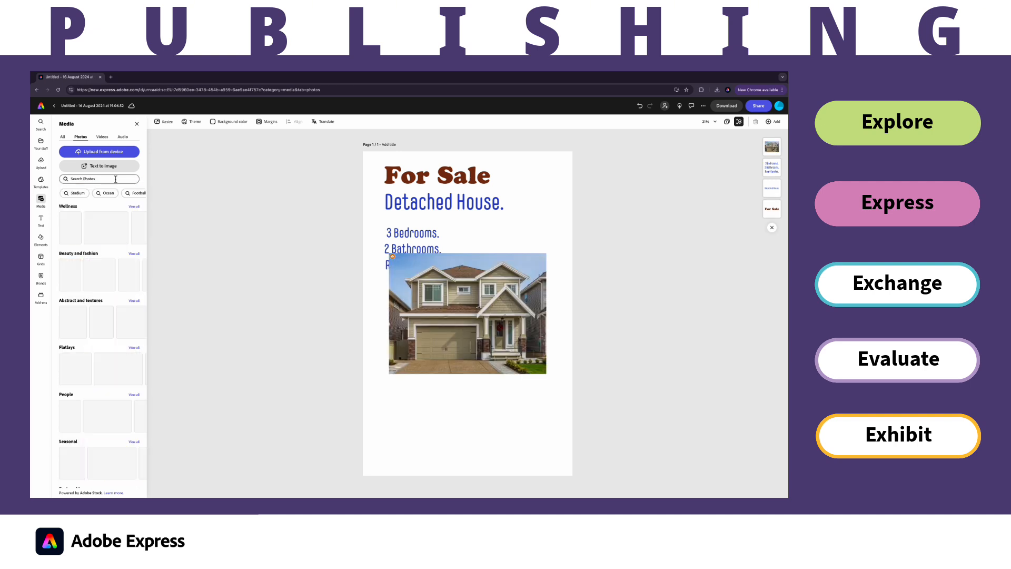
text(bedroom)
key(Return)
click(119, 249)
- Search the photos for "bathroom" and add the picture of the green-walled bathroom to the page
click(135, 179)
text(bathroom)
key(Return)
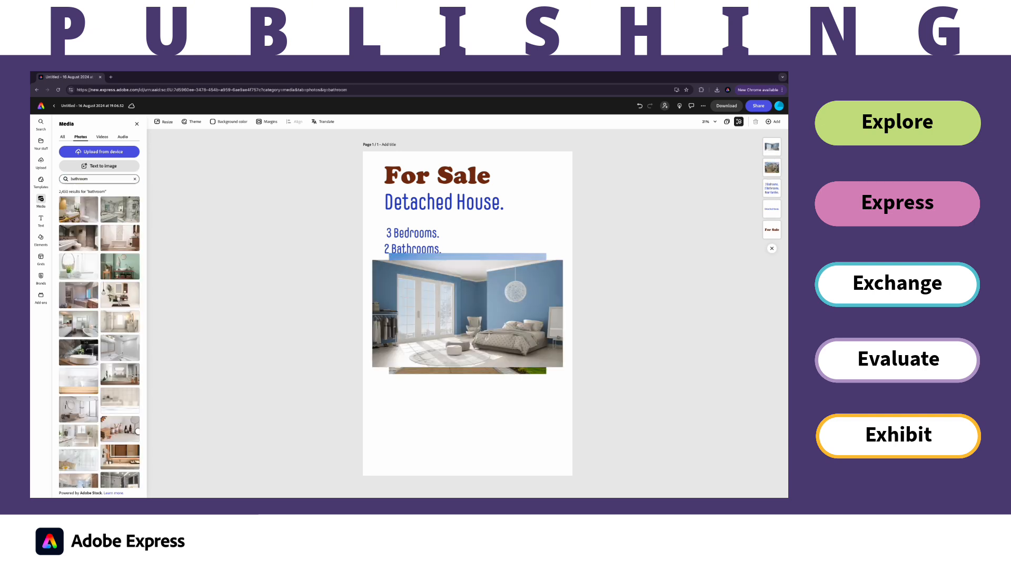
click(79, 232)
- Search the photos for "garden" and add the picture of the lawn with round yellow shrubs to the page
click(135, 179)
text(garden)
key(Return)
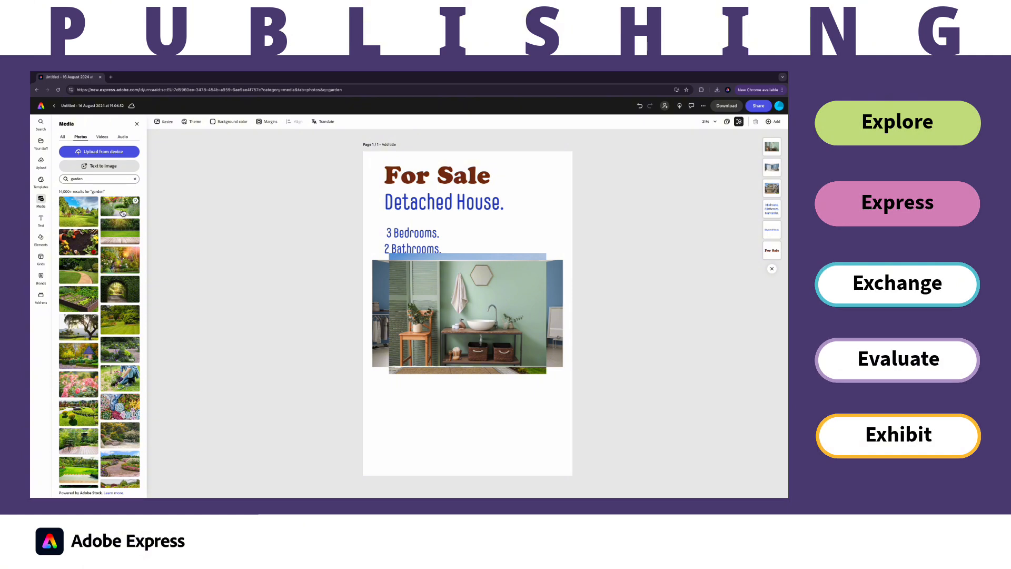
click(82, 409)
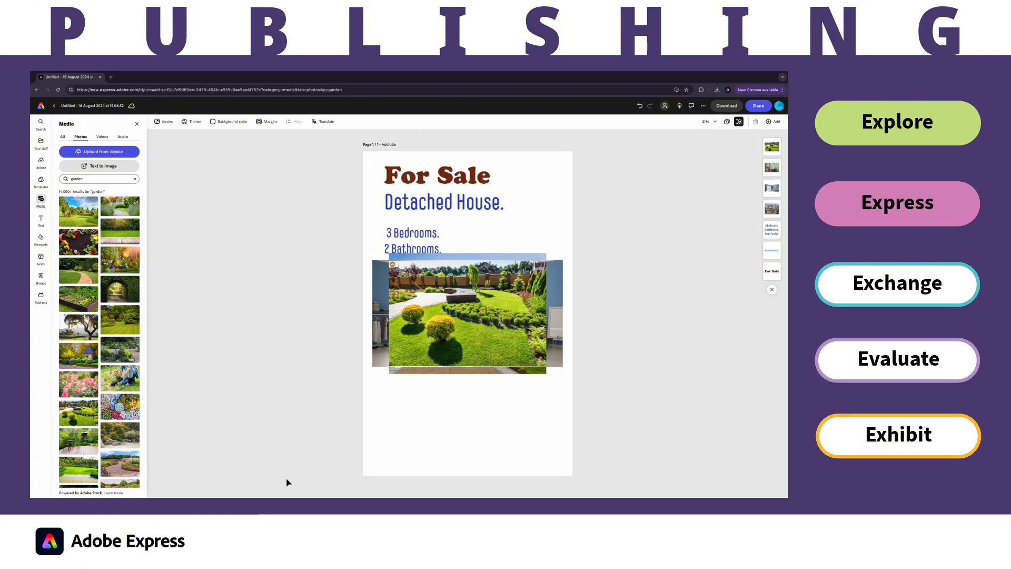
- Shrink the garden photo to about half its width and move it to the lower-left part of the page
click(414, 336)
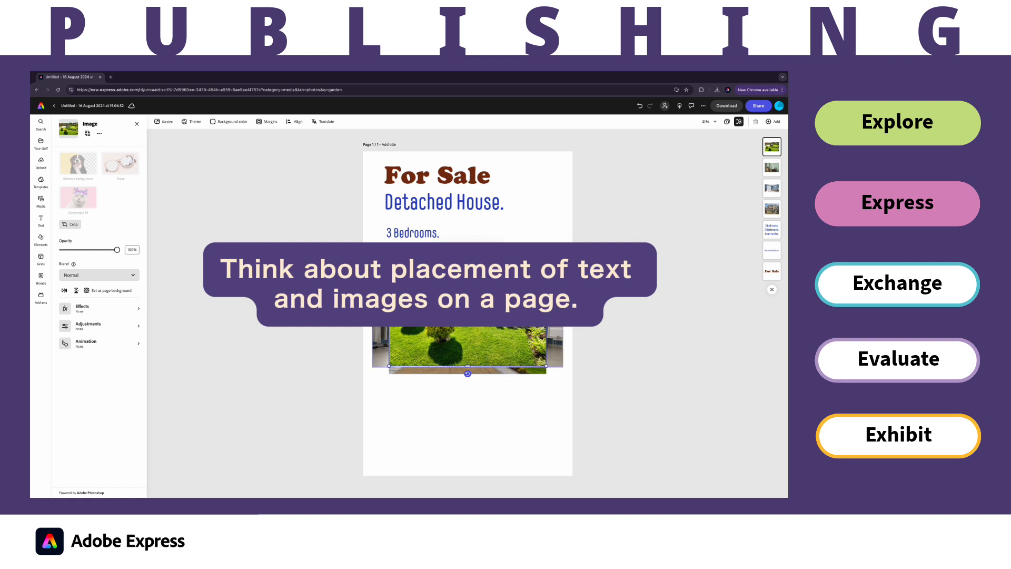
drag(546, 366, 475, 365)
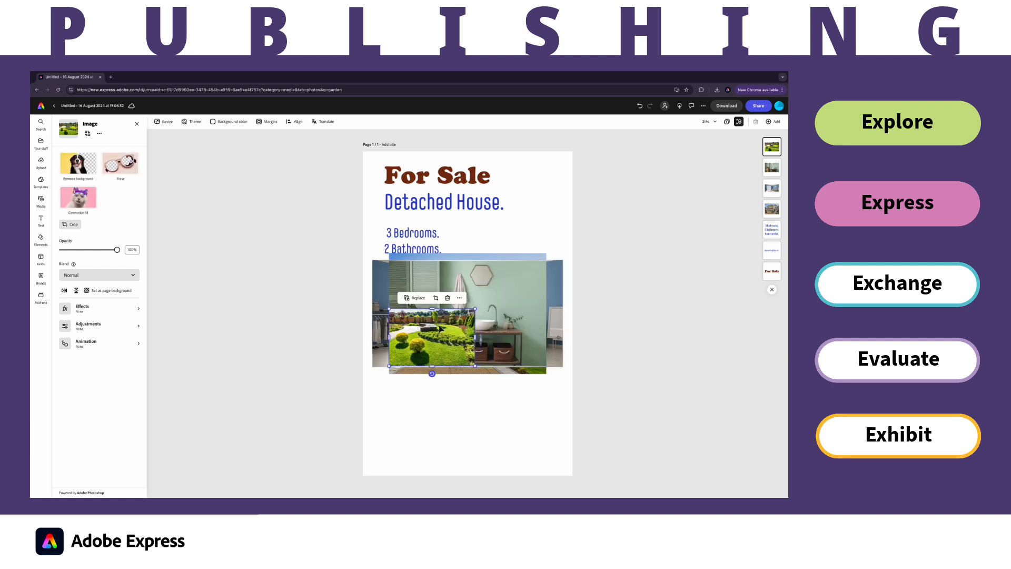
drag(440, 328, 436, 421)
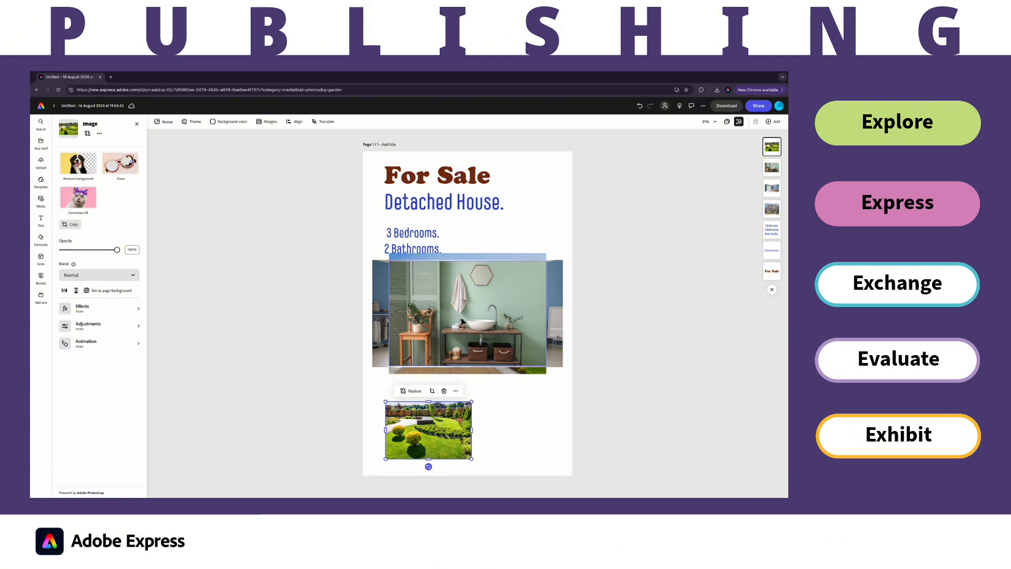
- Shrink the bathroom and bedroom photos, placing the bathroom to the right of the garden photo and the bedroom above the garden
click(461, 321)
drag(546, 260, 468, 304)
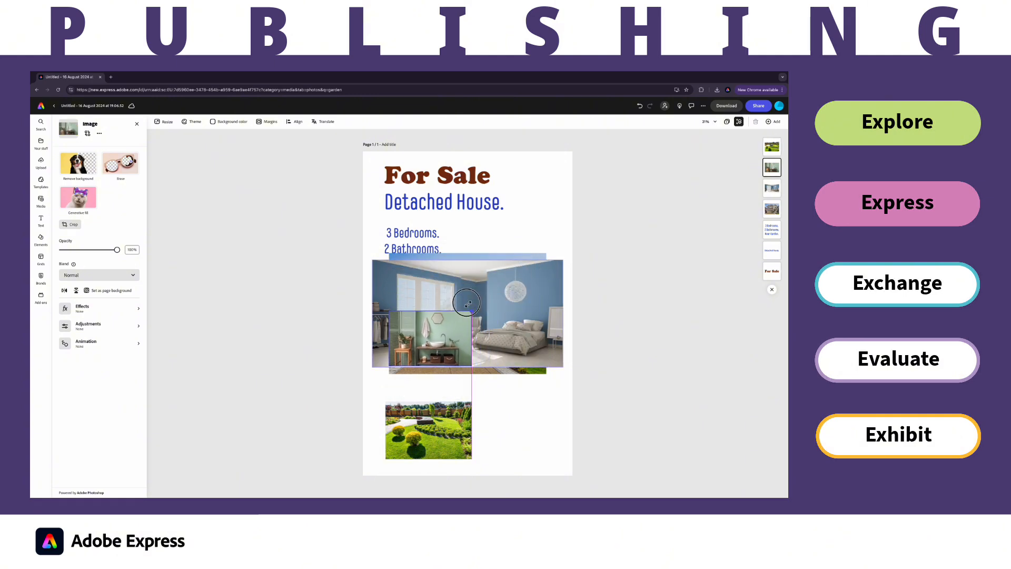
drag(448, 337, 534, 428)
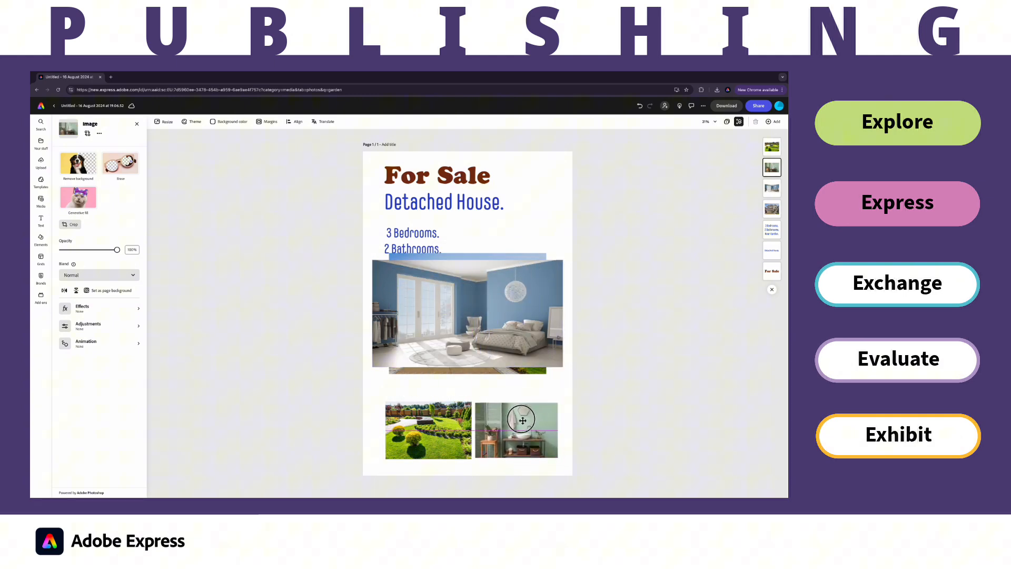
click(527, 301)
drag(563, 260, 427, 386)
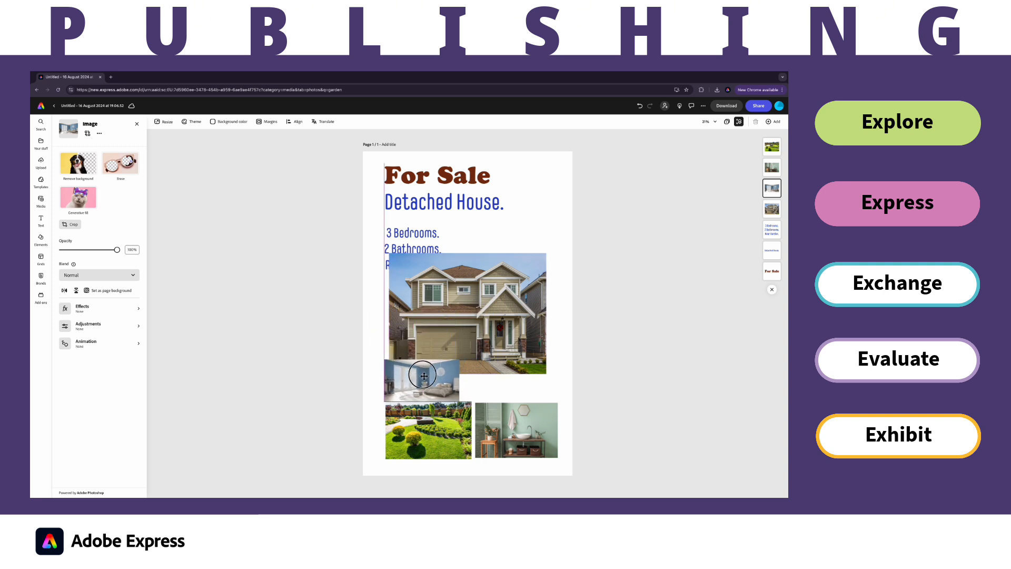
- Move the house photo up and shrink it, and place the feature list beside the bedroom photo, above the bathroom photo
drag(470, 303, 483, 273)
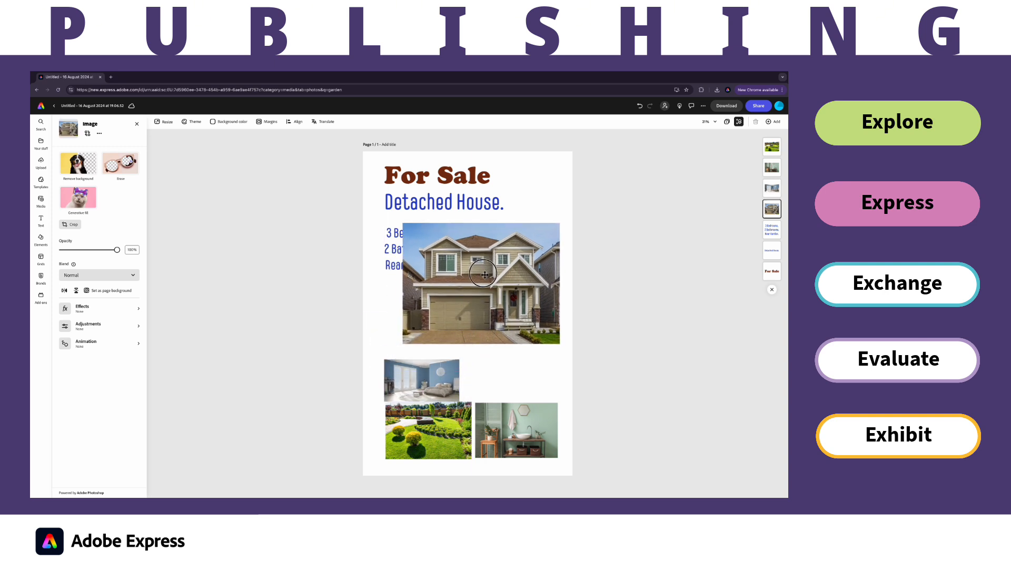
drag(402, 344, 463, 329)
click(393, 306)
drag(413, 264, 514, 388)
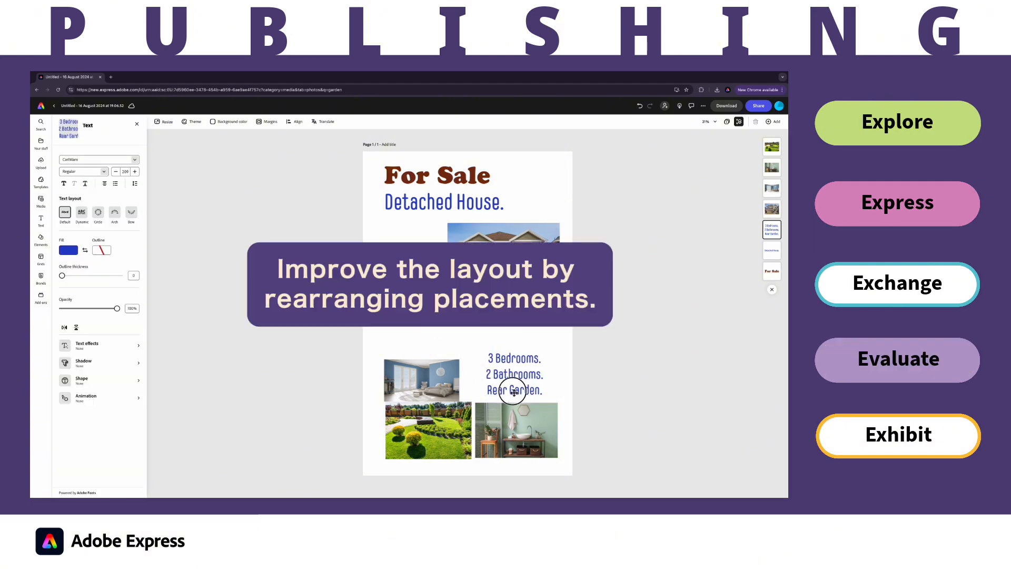
- Enlarge the house photo to span most of the page width and shift it up toward the headings
click(497, 279)
drag(448, 309, 379, 343)
drag(476, 287, 470, 279)
- Slightly reduce the "For Sale" and "Detached House." headings and move the house photo up close beneath them
click(449, 183)
mouse_move(492, 189)
mouse_down()
mouse_move(473, 184)
mouse_move(483, 193)
mouse_up()
drag(501, 210, 491, 205)
click(521, 200)
drag(469, 287, 469, 282)
- Shrink the bedroom, garden and bathroom photos and stack them in that order in a column under the house photo's left half
drag(422, 381, 422, 365)
click(428, 430)
drag(471, 458, 426, 412)
click(516, 430)
drag(558, 403, 536, 418)
click(424, 369)
drag(459, 386, 425, 362)
drag(426, 413, 424, 404)
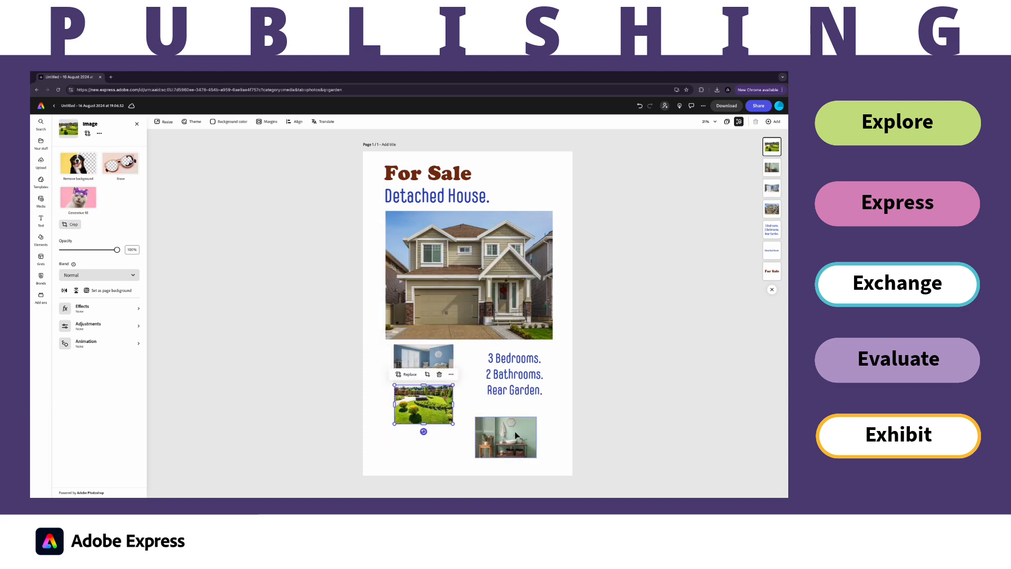
drag(506, 438, 426, 449)
- Enlarge the feature list and place it to the right of the column of three small photos
click(513, 375)
drag(485, 399, 461, 420)
drag(490, 385, 500, 407)
click(337, 362)
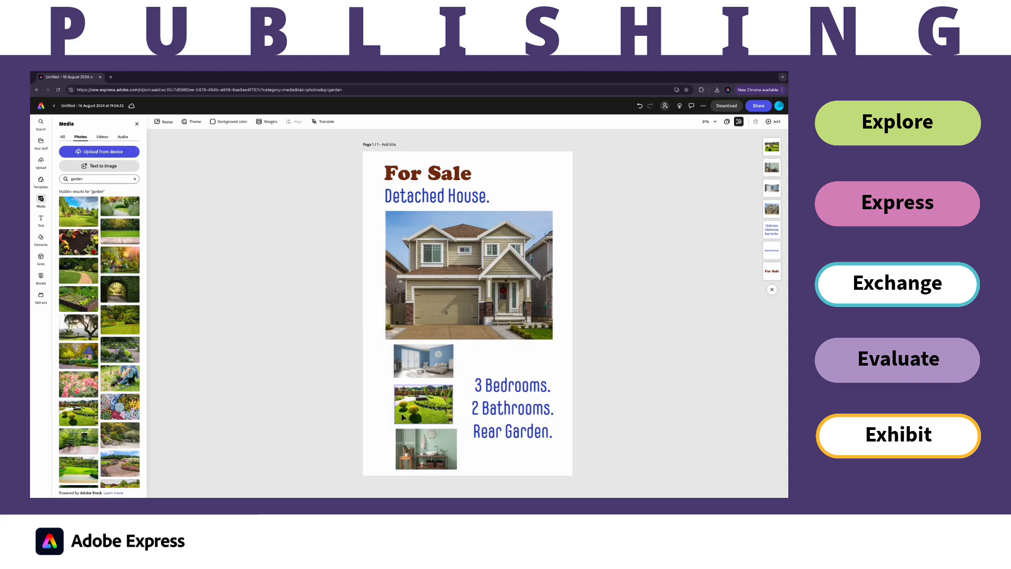
- Shift the bathroom, garden and bedroom photos slightly left toward the left edge of the house photo
drag(418, 449, 410, 448)
drag(416, 405, 410, 405)
drag(413, 362, 408, 362)
click(339, 356)
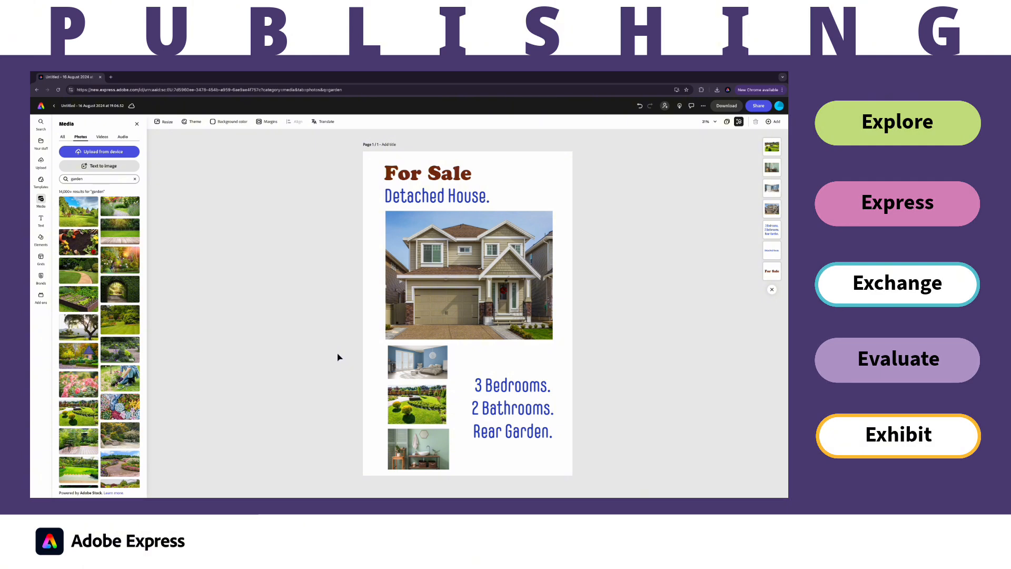
- Rename the project as "For sale poster"
click(120, 106)
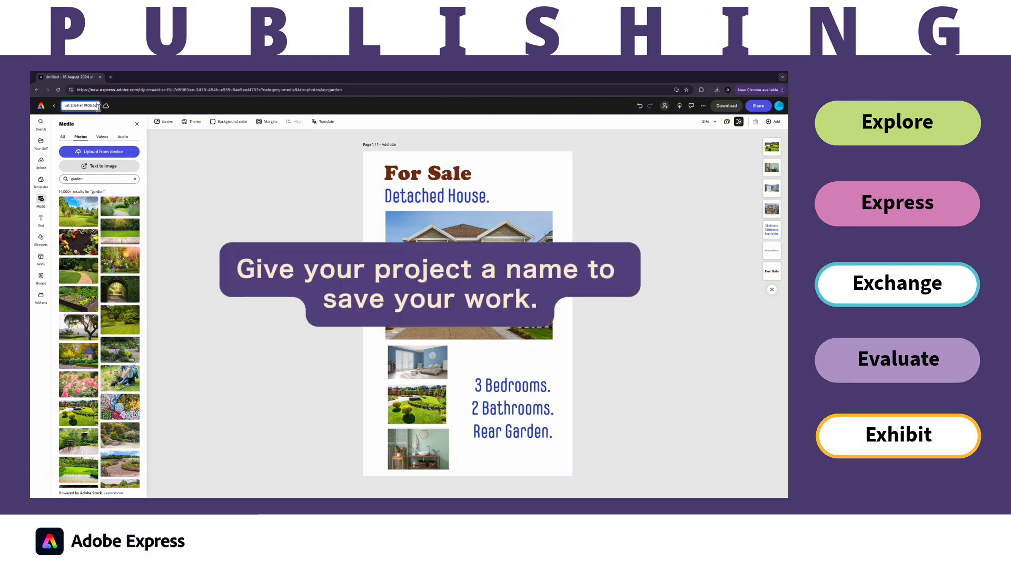
drag(91, 106, 53, 104)
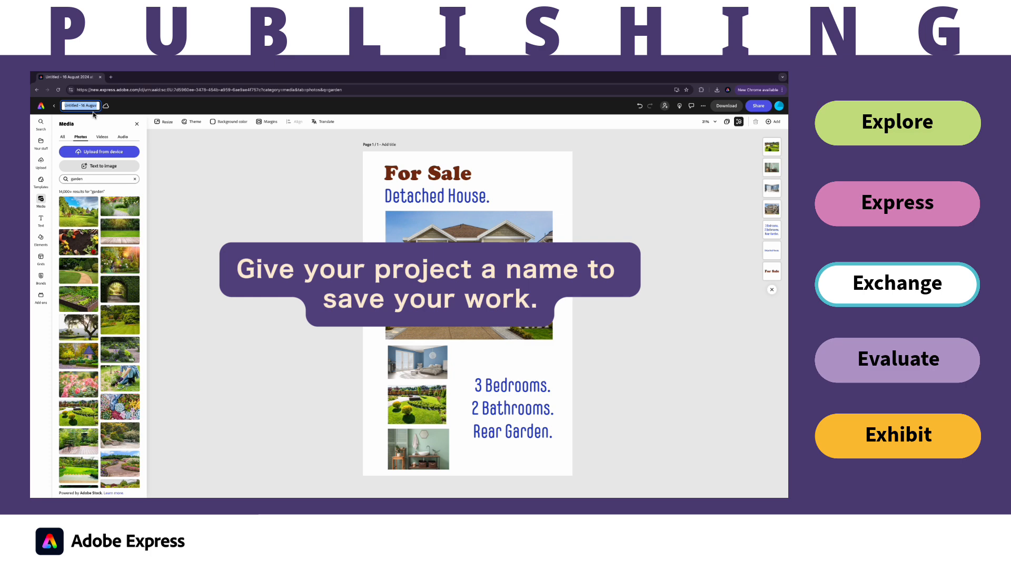
text(Fo)
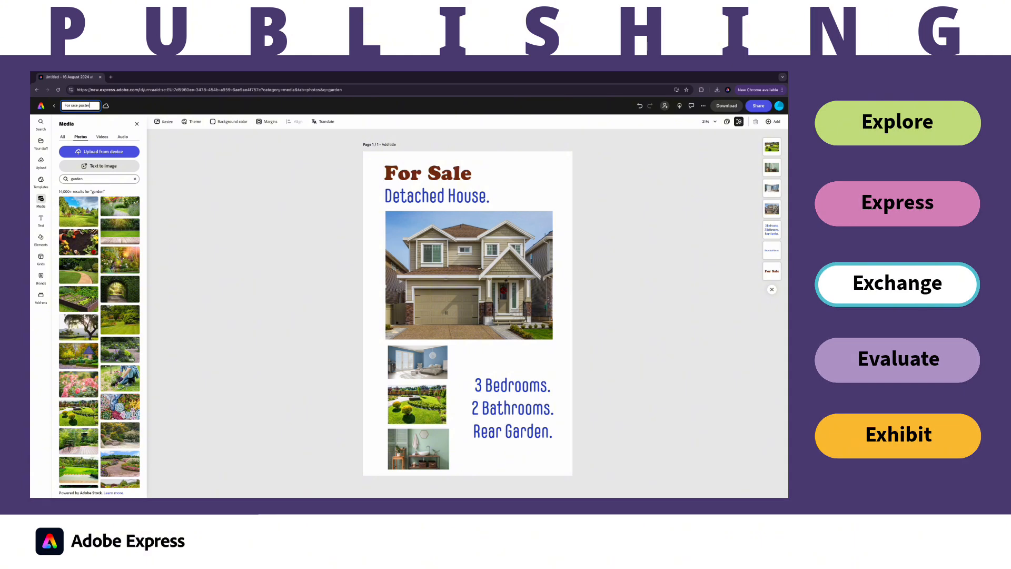
text(r sale poster)
key(Return)
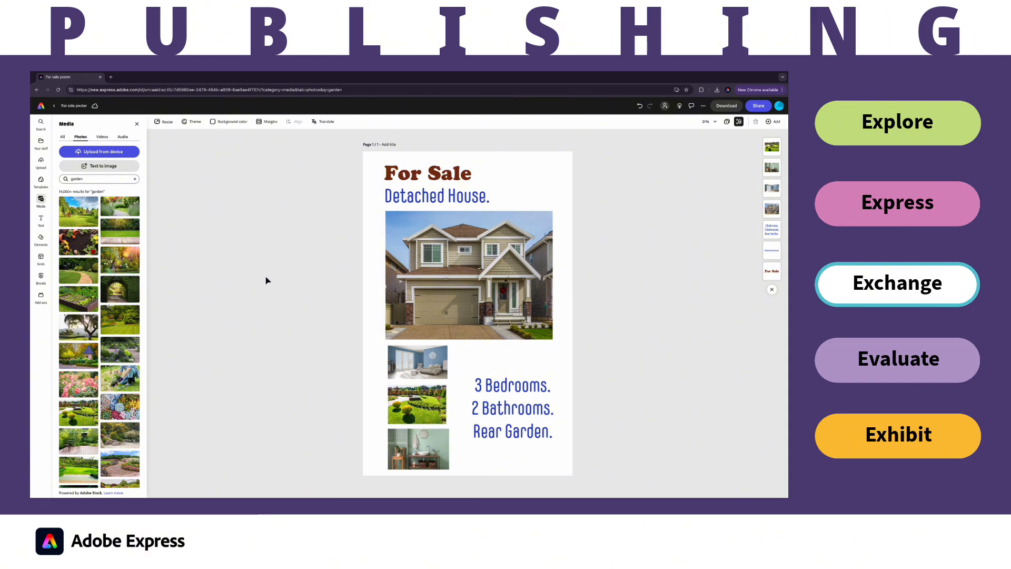
- Download the poster as a PNG file
click(728, 108)
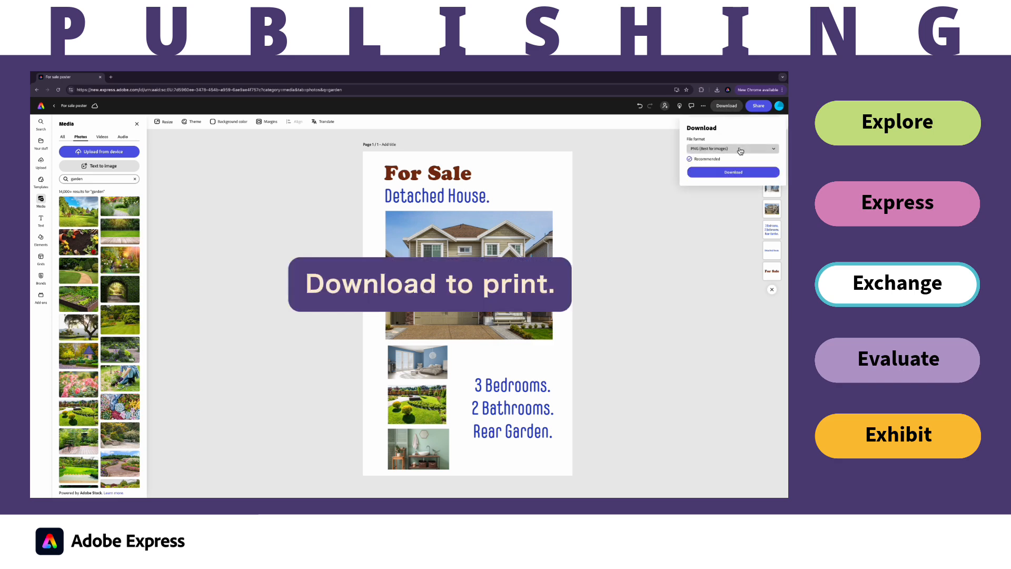
click(742, 174)
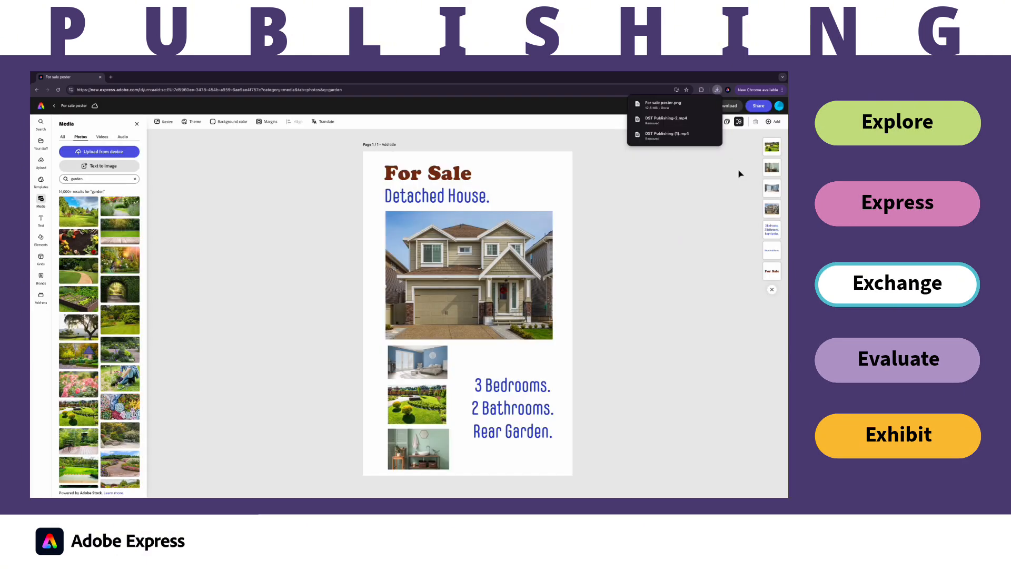
- View the poster's sharing options, and go to the stored projects from the home page
click(757, 107)
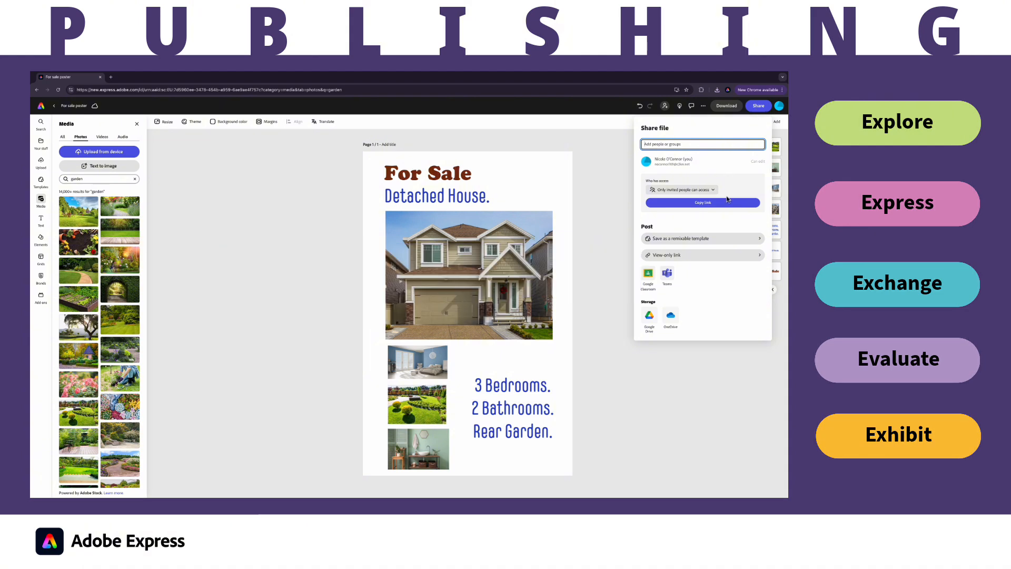
click(600, 276)
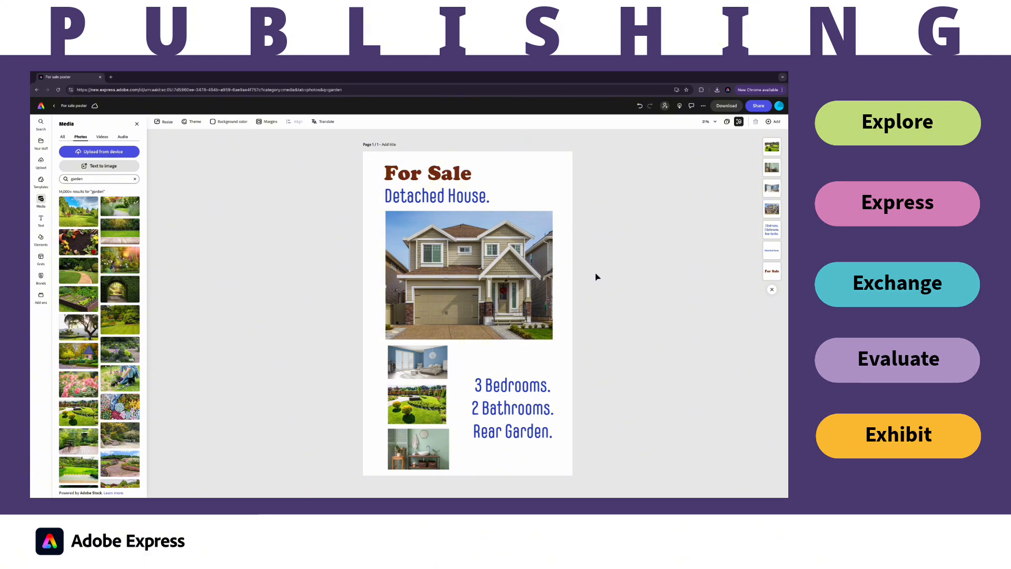
click(42, 111)
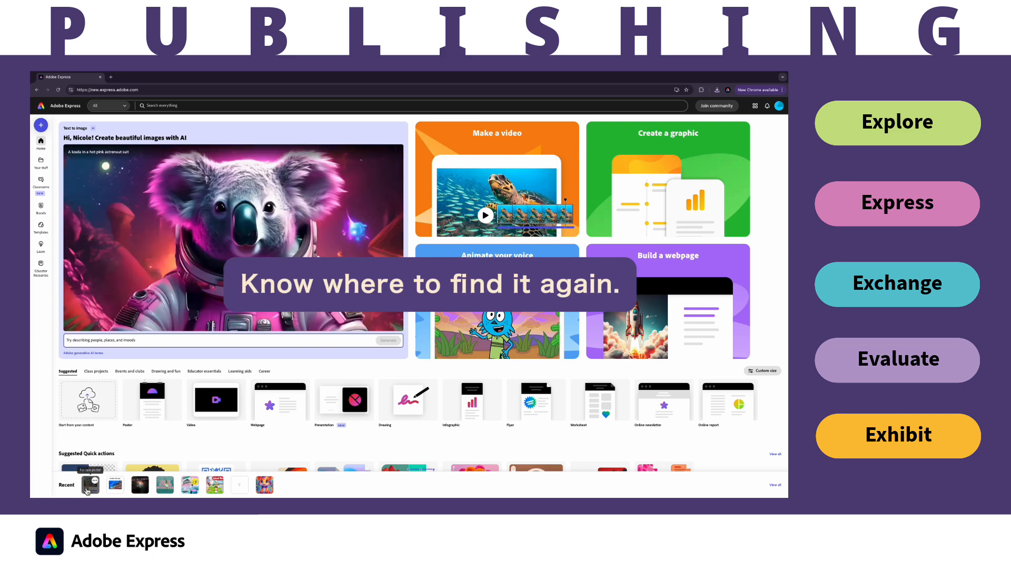
click(42, 162)
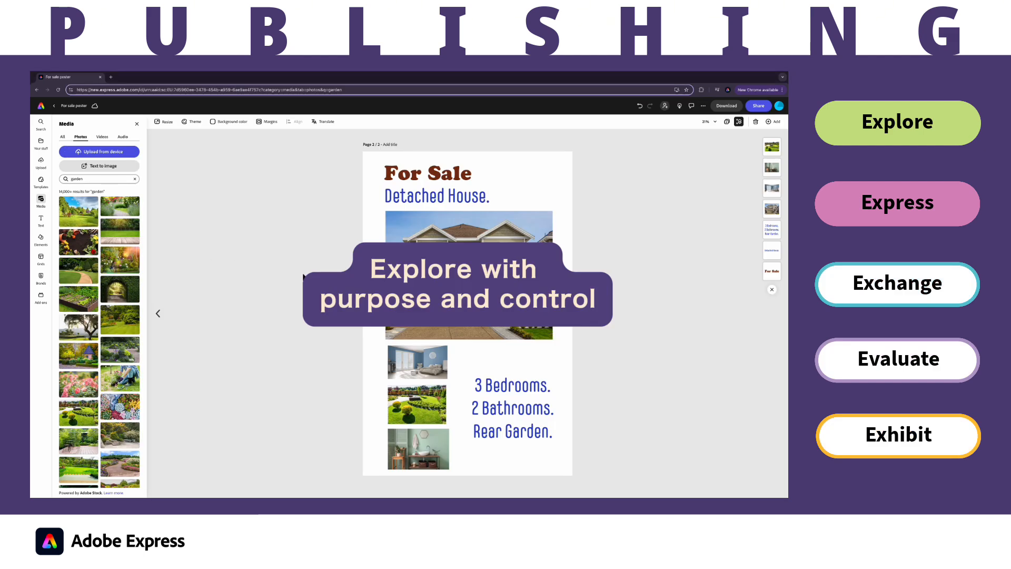
- Try light blue as page 2's background colour, and set it to a pale periwinkle blue swatch
click(228, 125)
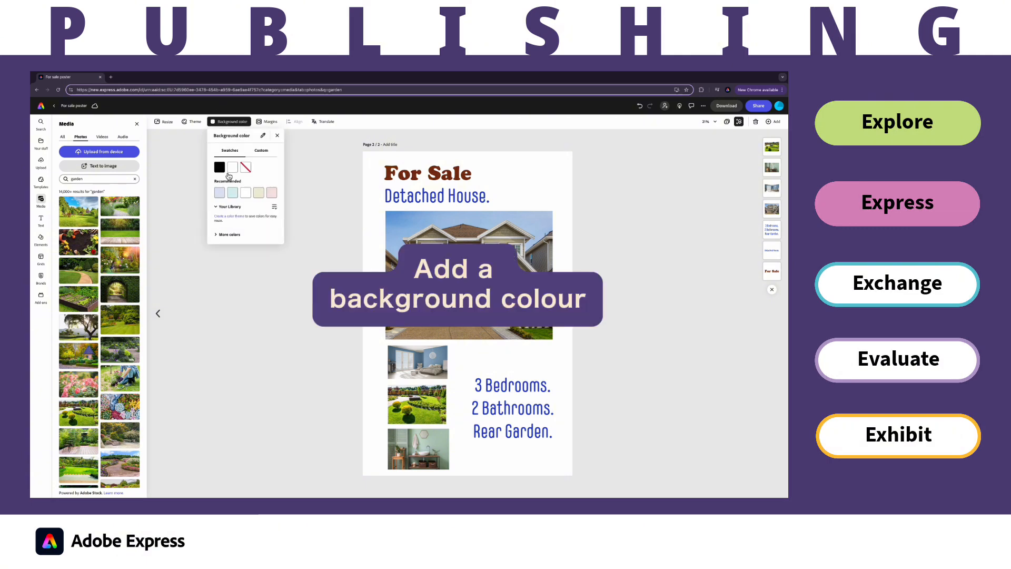
click(262, 150)
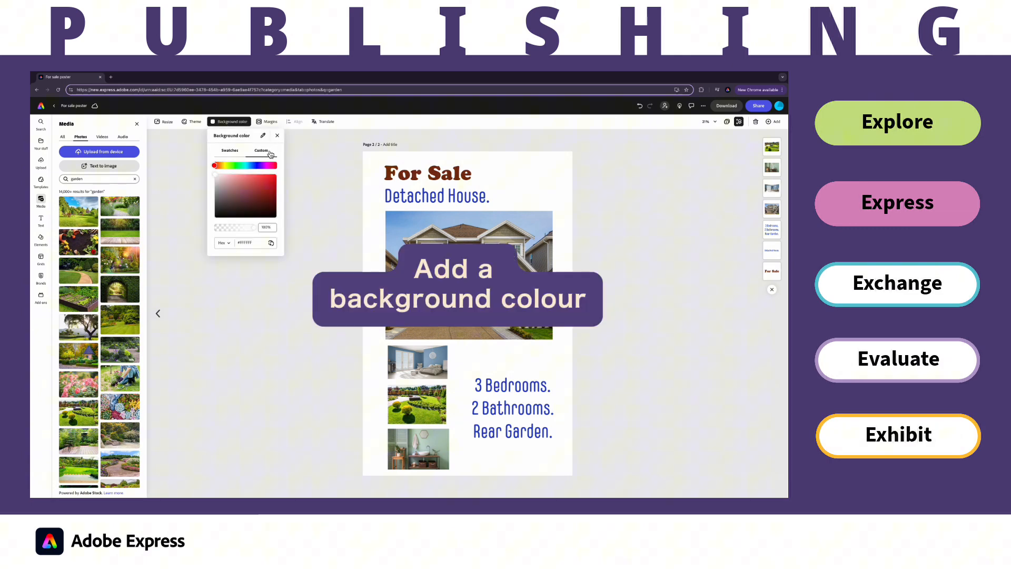
click(230, 150)
click(229, 234)
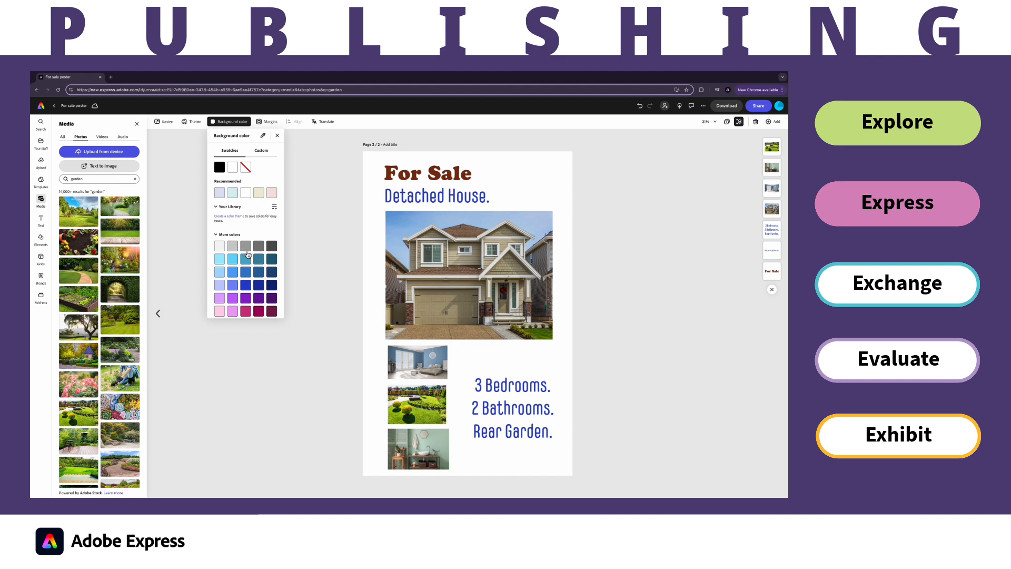
click(221, 273)
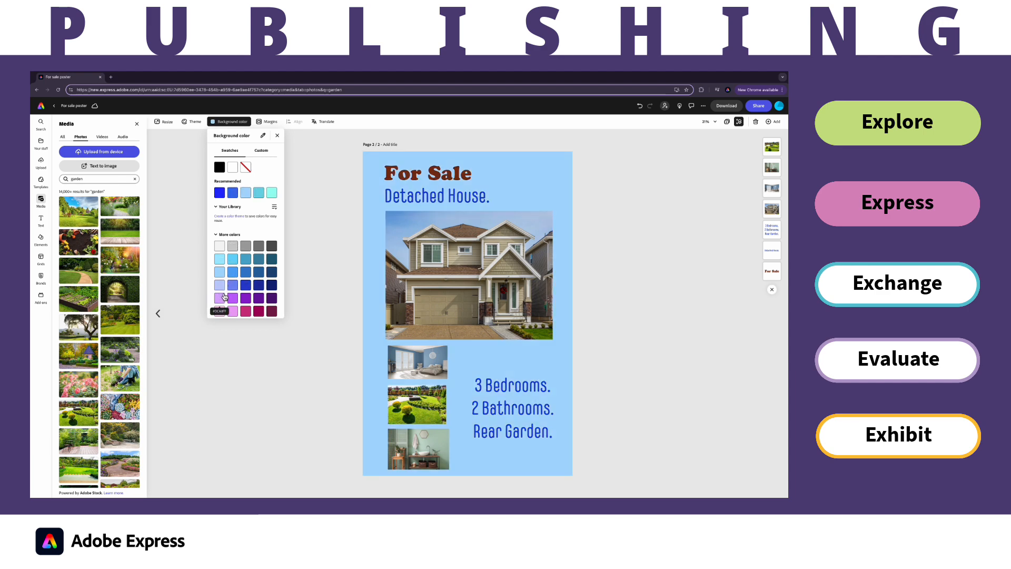
click(221, 287)
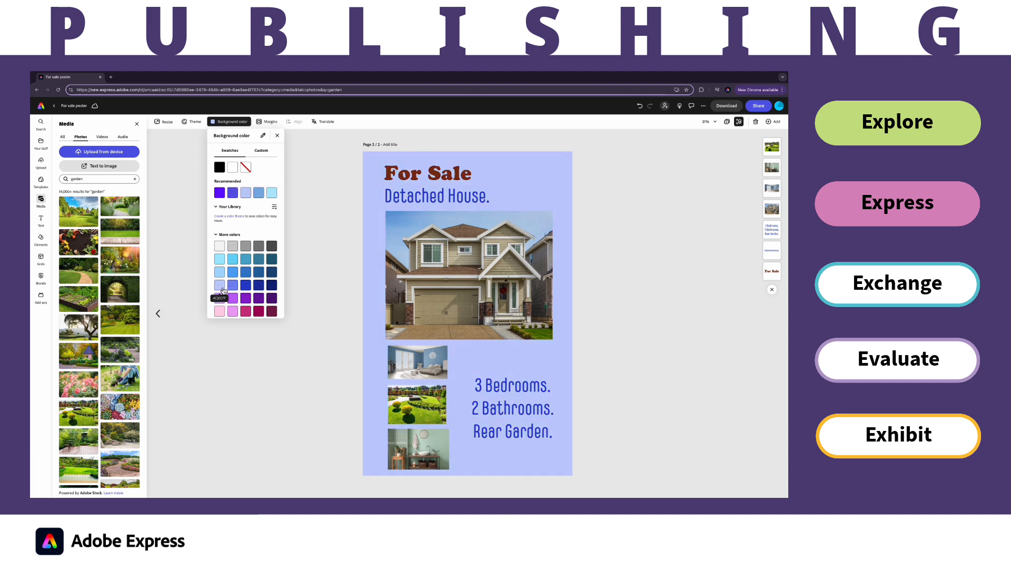
click(292, 340)
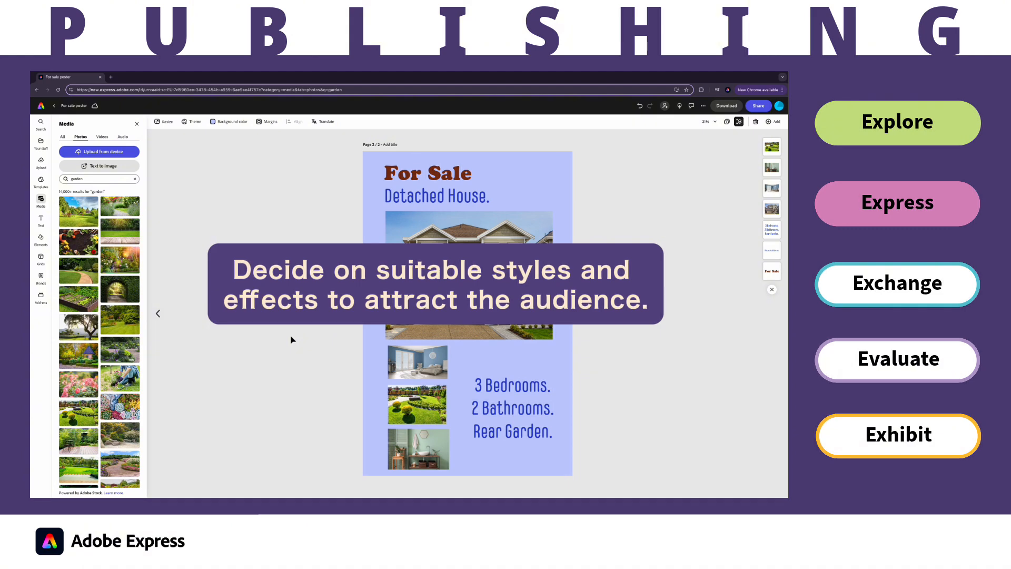
- Apply the Dynamic layout to "For Sale", stacked on two lines above the house photo's right end, and move "Detached House." up beside it
click(411, 184)
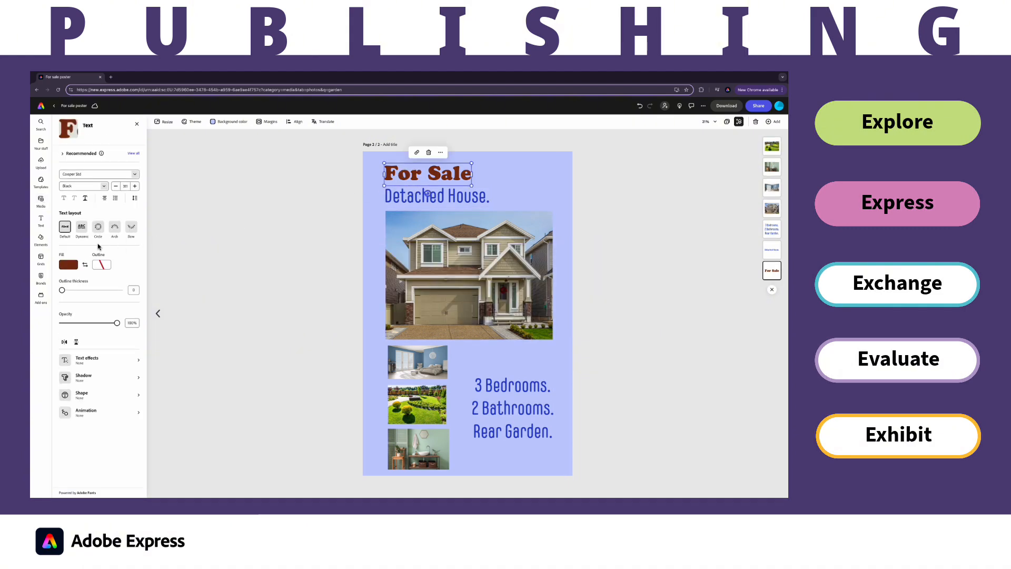
mouse_move(83, 237)
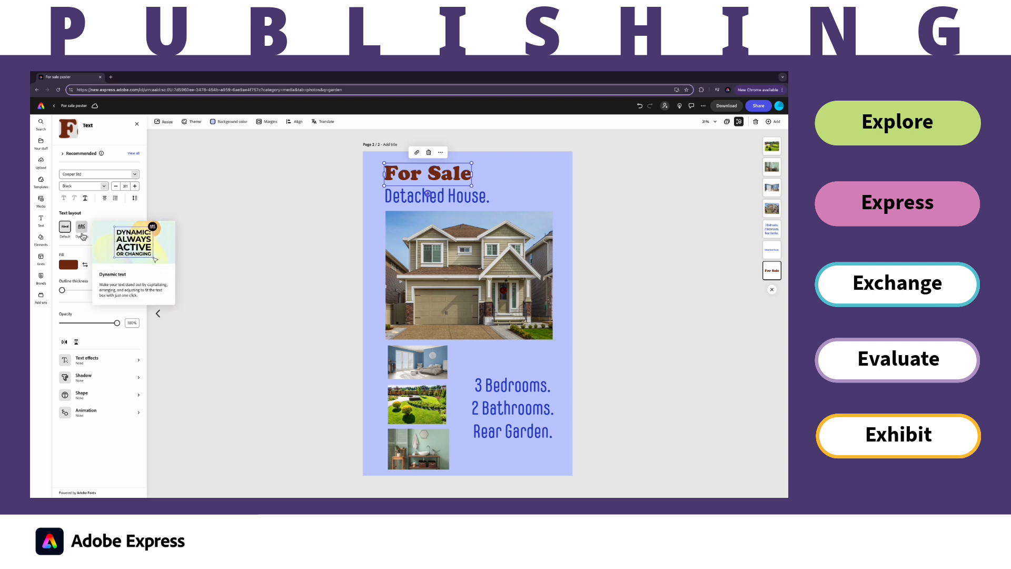
click(82, 236)
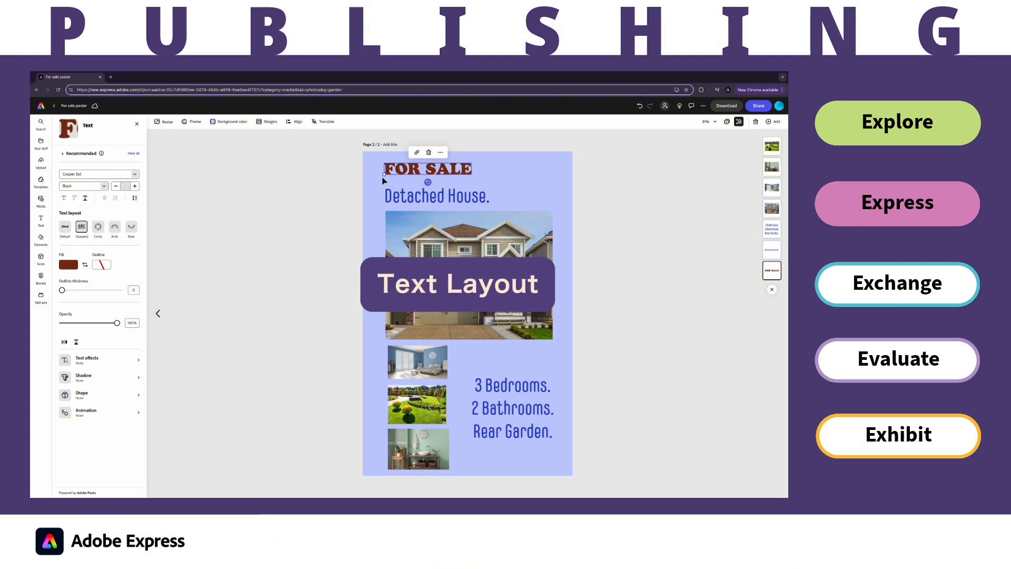
drag(384, 177, 526, 180)
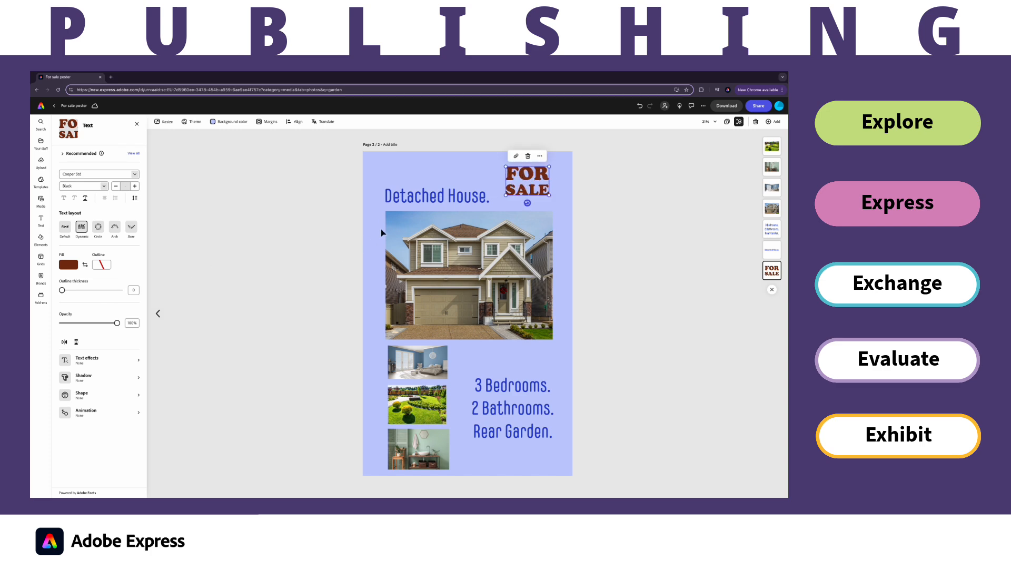
drag(414, 203, 416, 184)
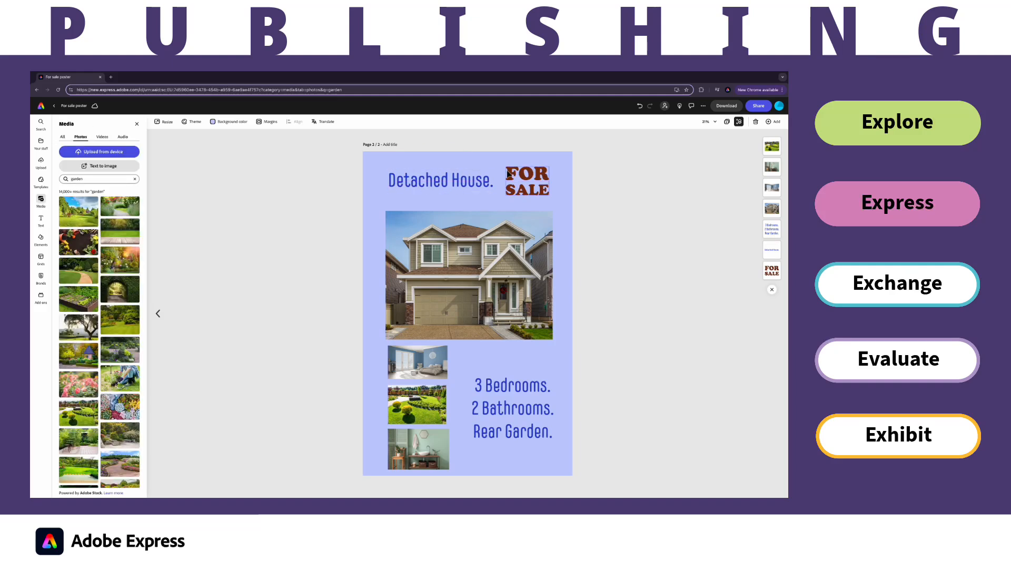
- Place a solid circle shape behind the "FOR SALE" text
click(527, 182)
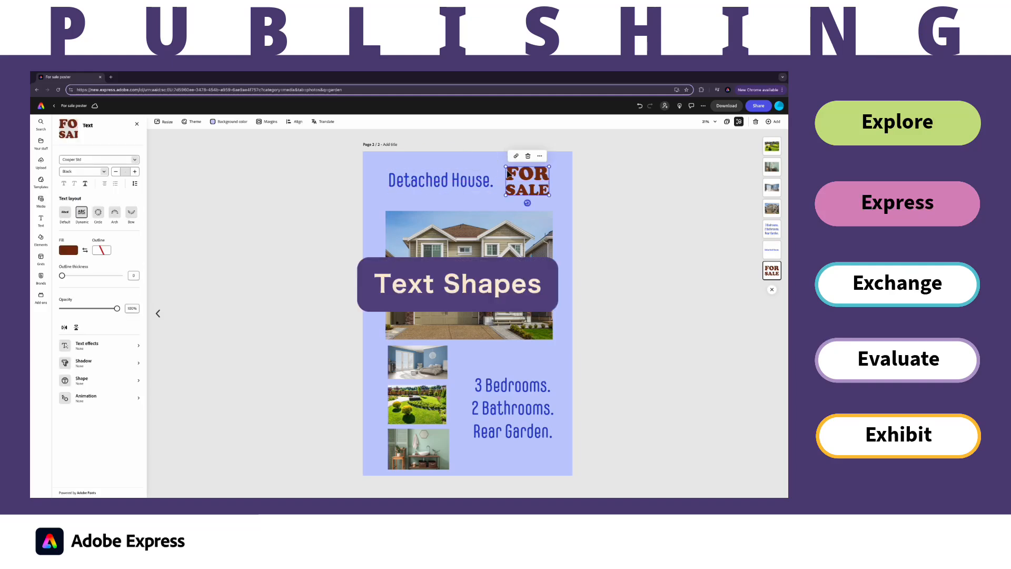
click(102, 400)
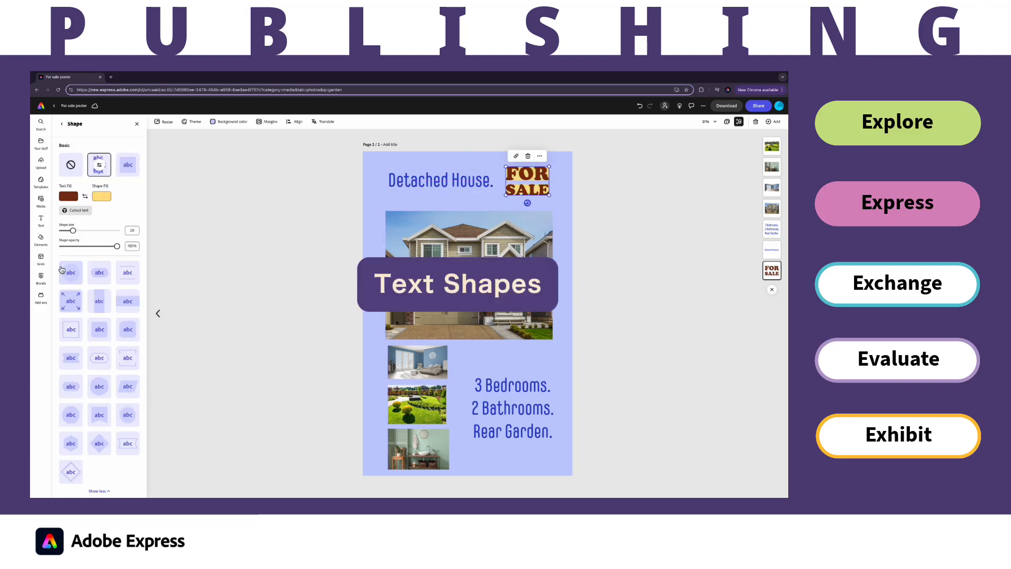
click(72, 284)
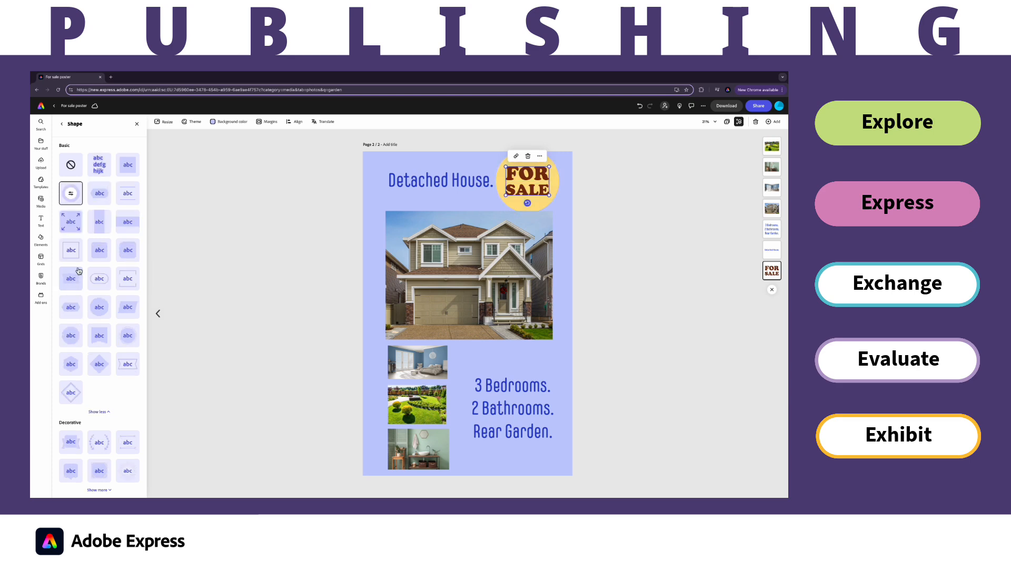
- Set the fill of the circle behind "FOR SALE" to a bright yellow-green custom colour
click(76, 198)
click(99, 193)
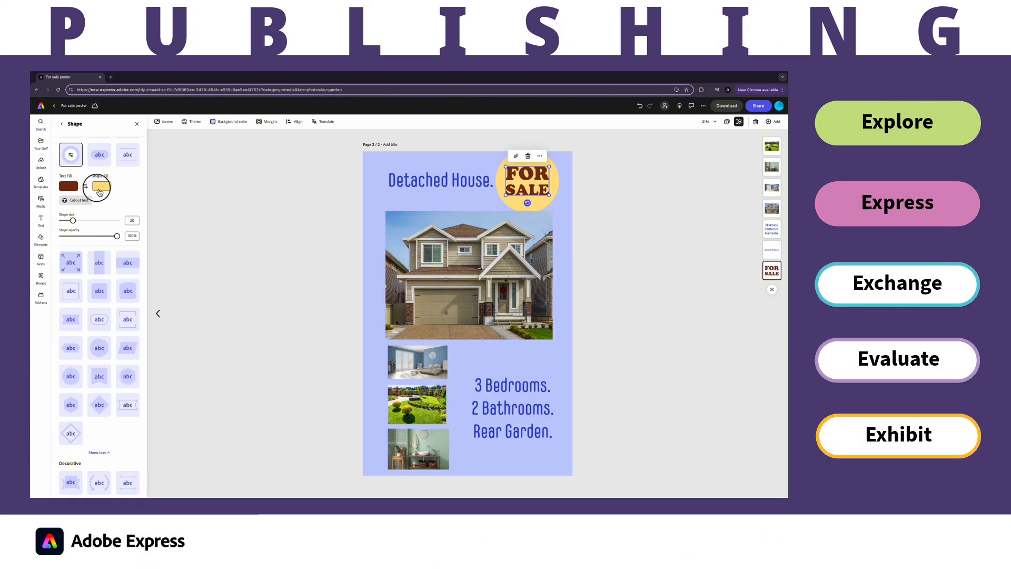
click(163, 151)
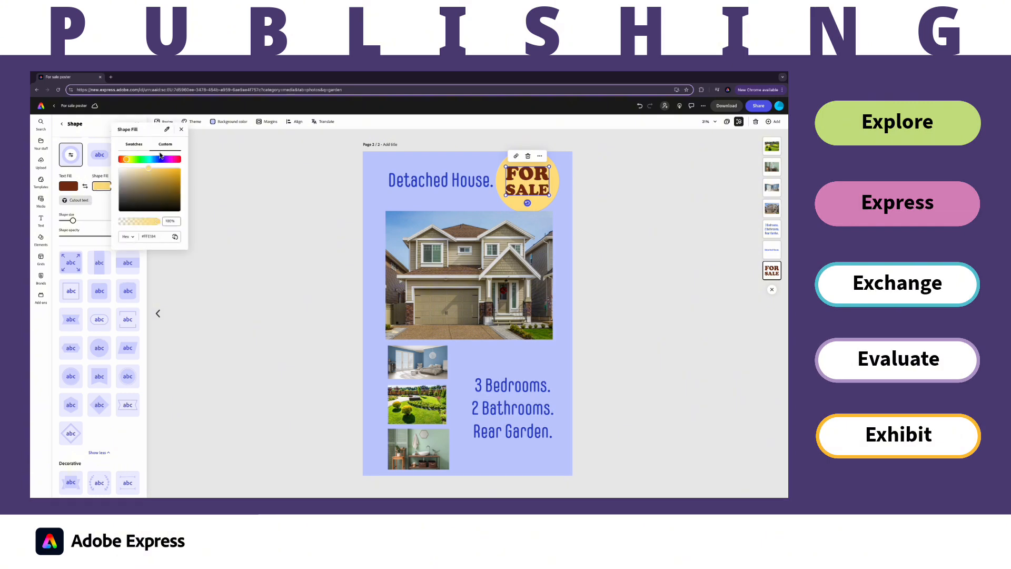
drag(162, 174, 132, 161)
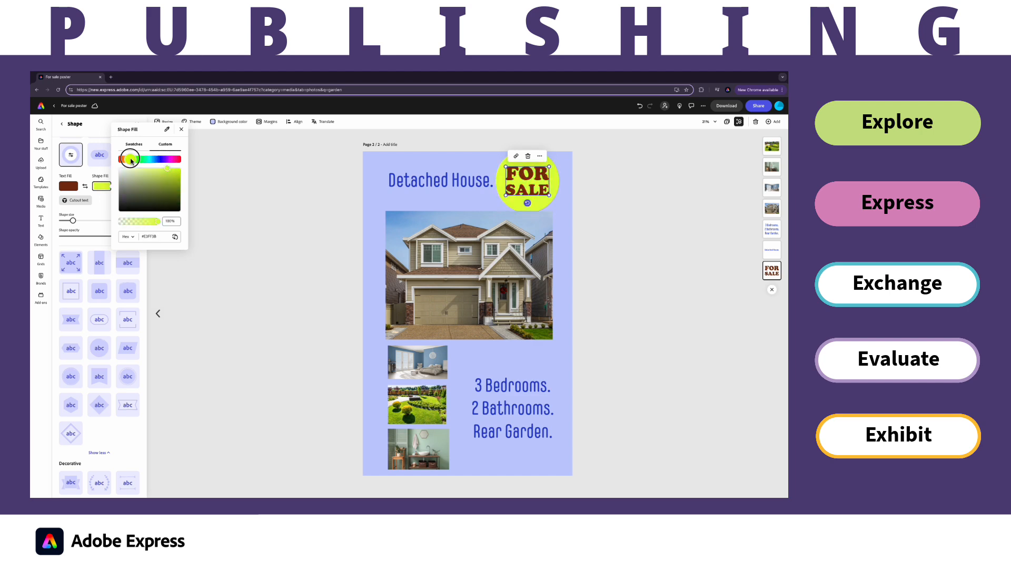
- Swap the text and shape fill colours of the "FOR SALE" badge and slightly reduce its shape size
click(85, 187)
click(86, 188)
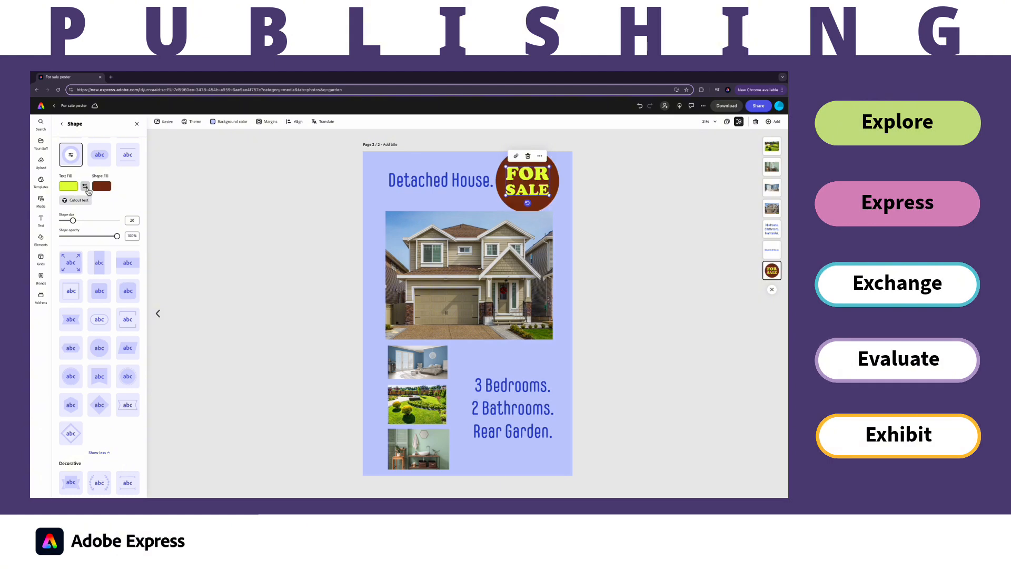
drag(73, 220, 125, 236)
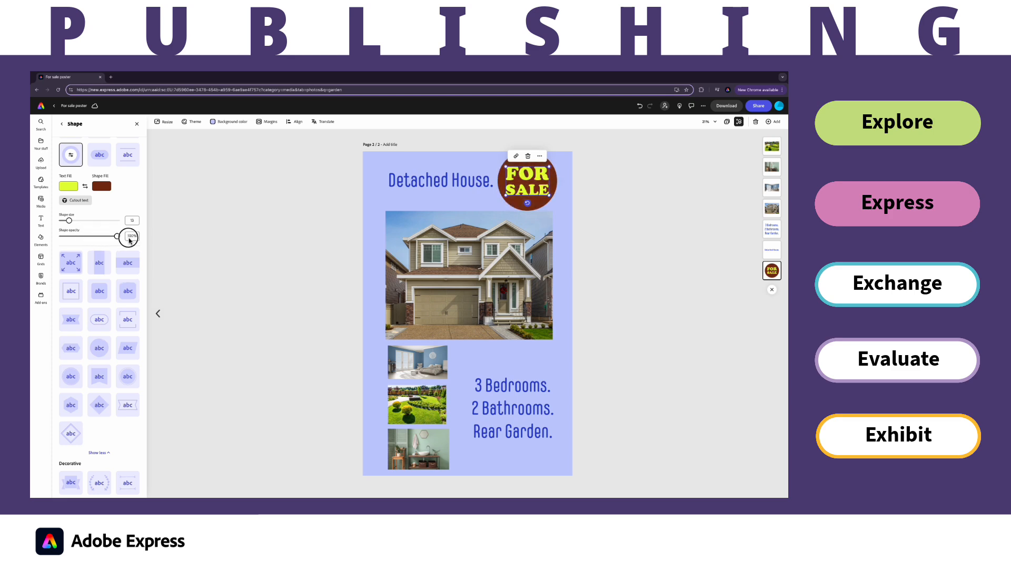
click(188, 233)
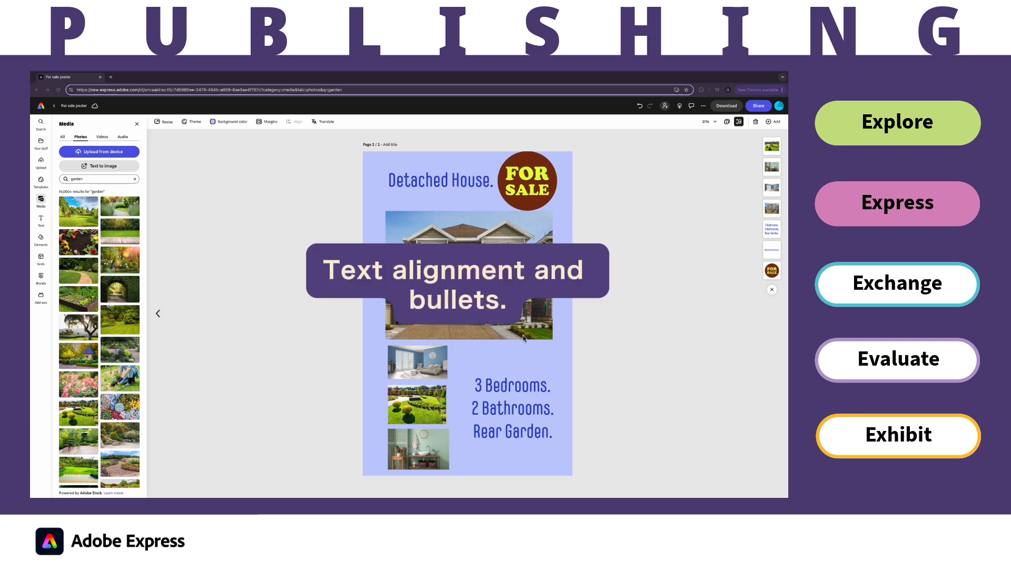
- Try right alignment on the text listing bedrooms, bathrooms and garden, and set it to left alignment
click(504, 411)
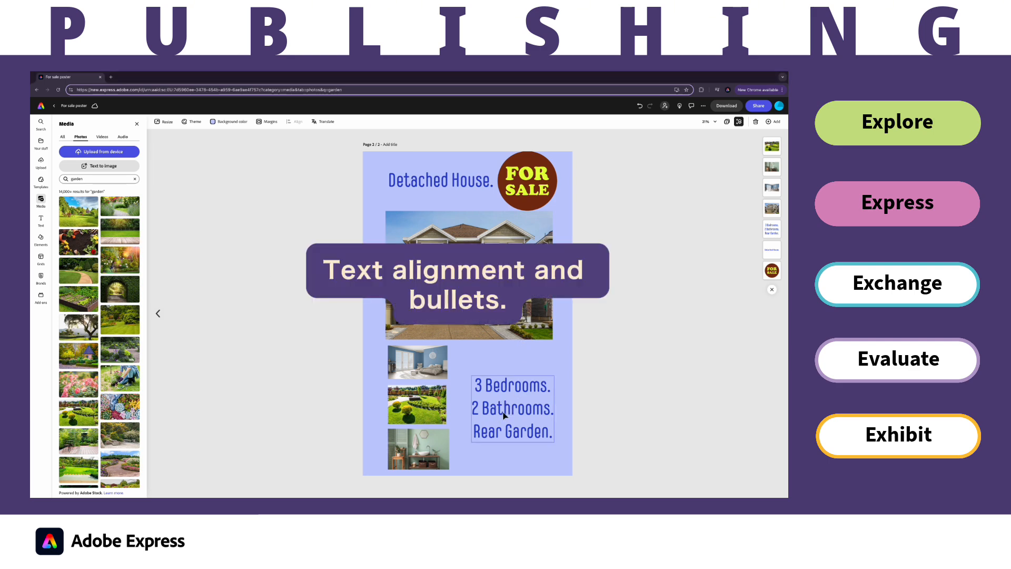
click(491, 406)
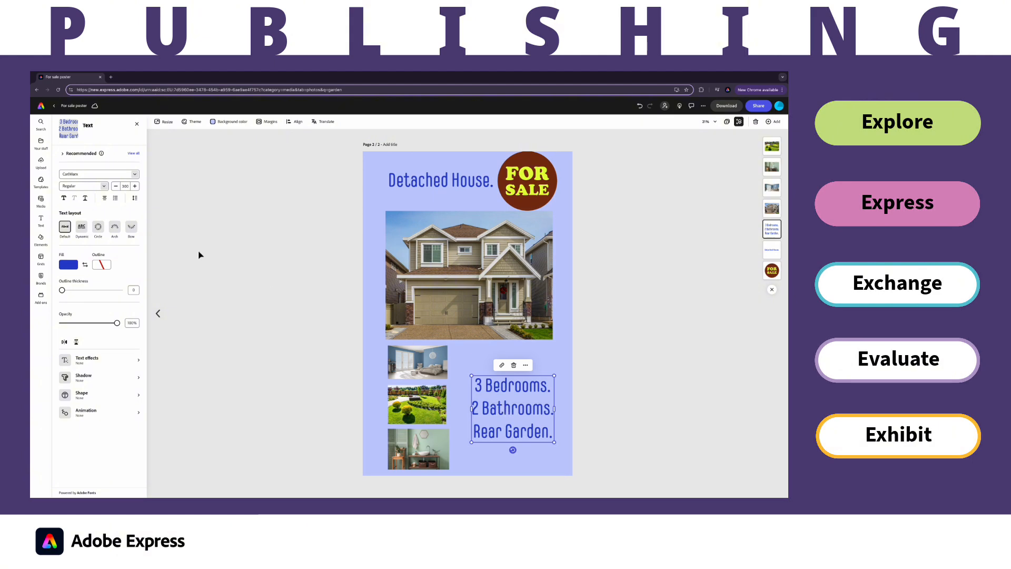
click(84, 198)
click(85, 198)
click(105, 200)
click(97, 215)
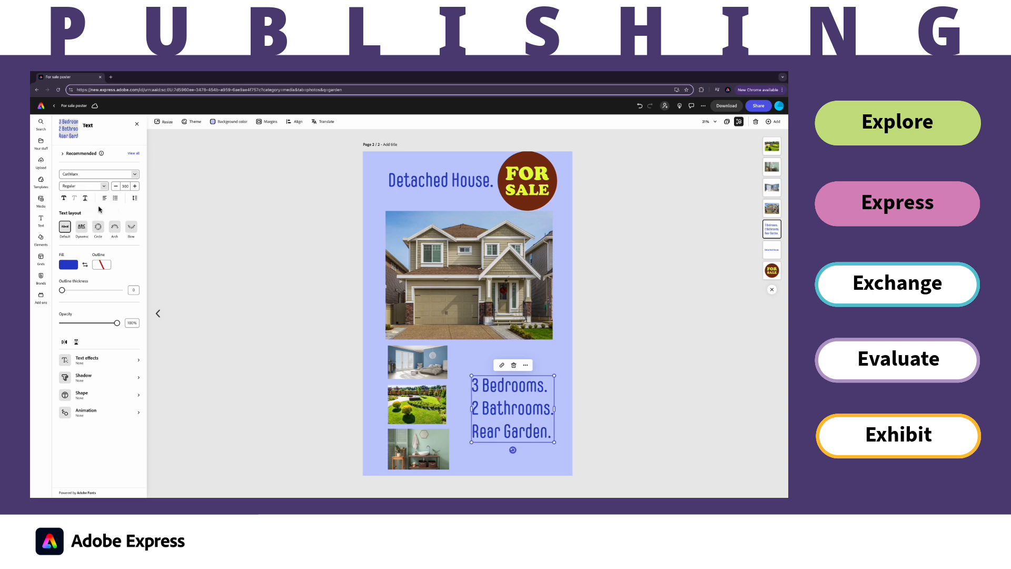
click(117, 212)
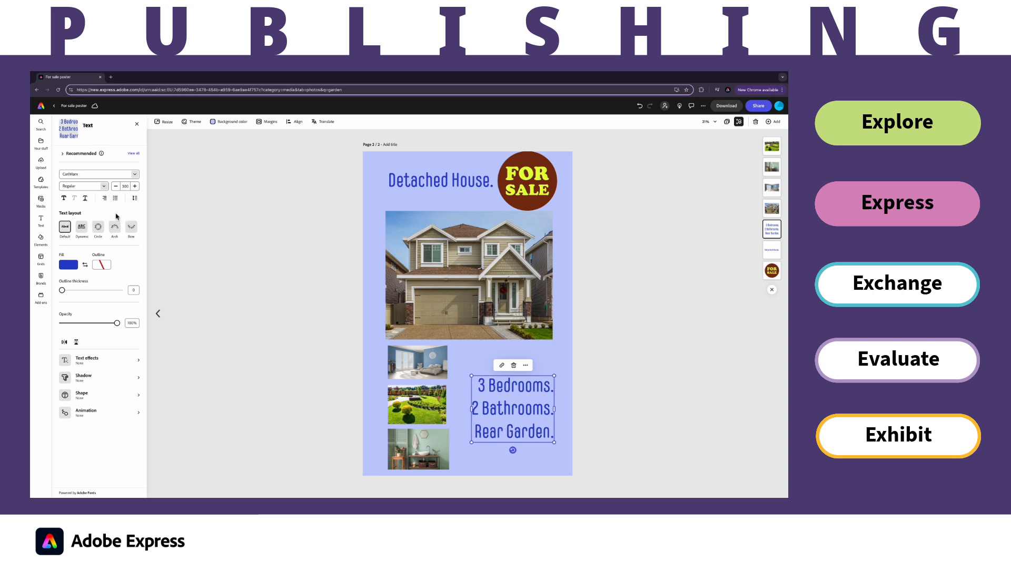
click(93, 212)
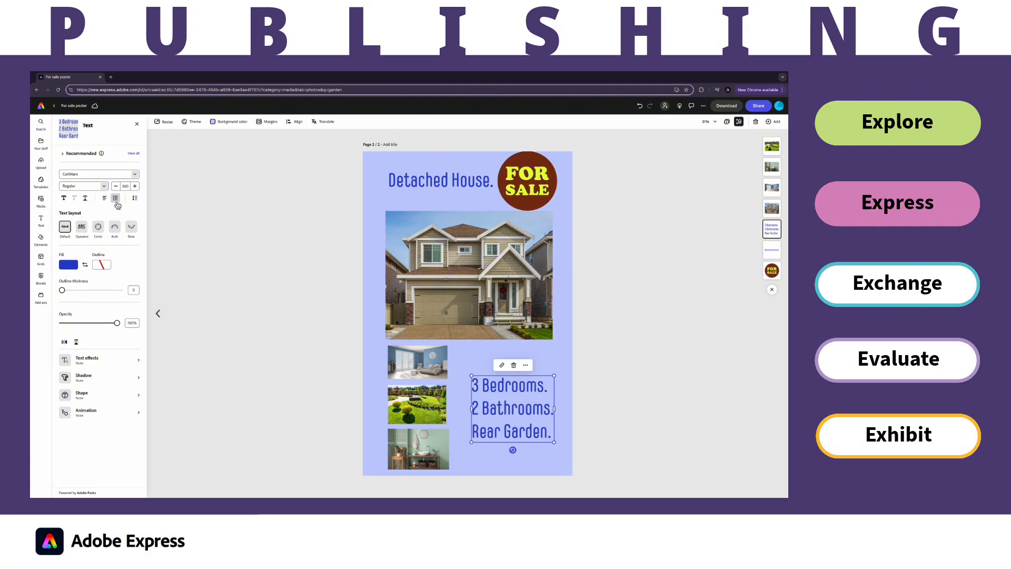
- Turn the bedrooms, bathrooms and garden text into a bulleted list and move it up beside the bedroom and garden photos
click(115, 198)
click(108, 213)
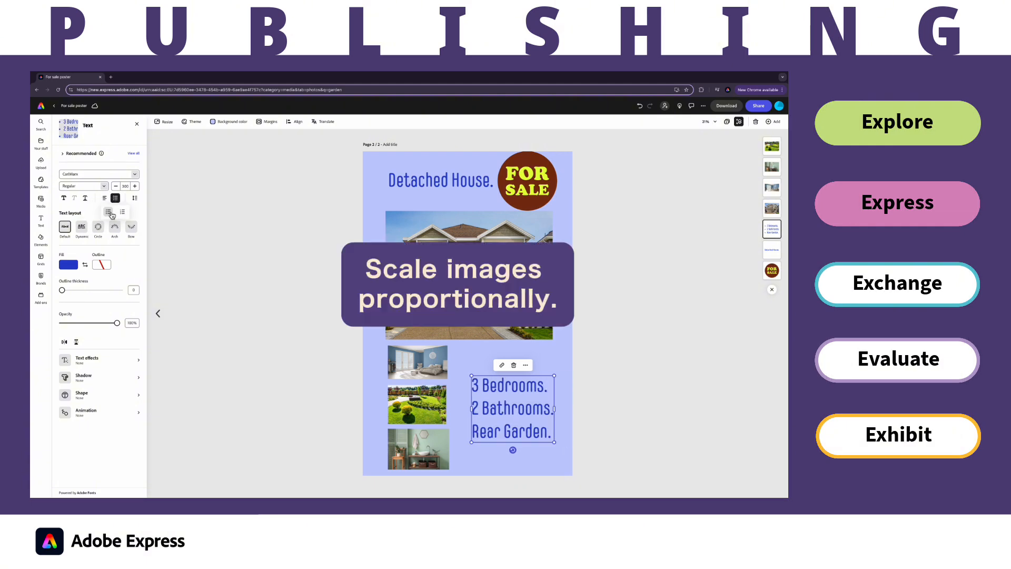
click(116, 199)
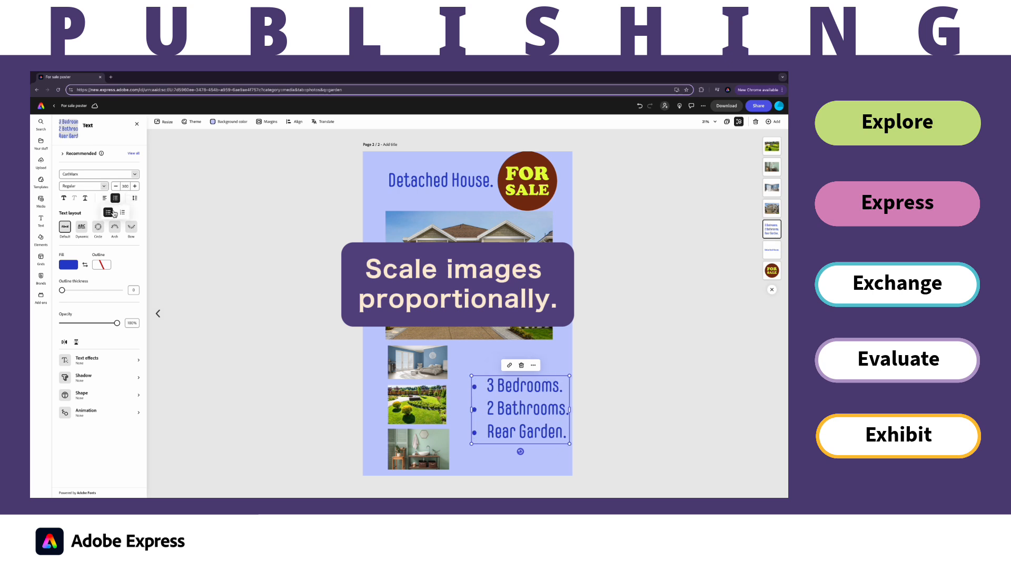
click(213, 241)
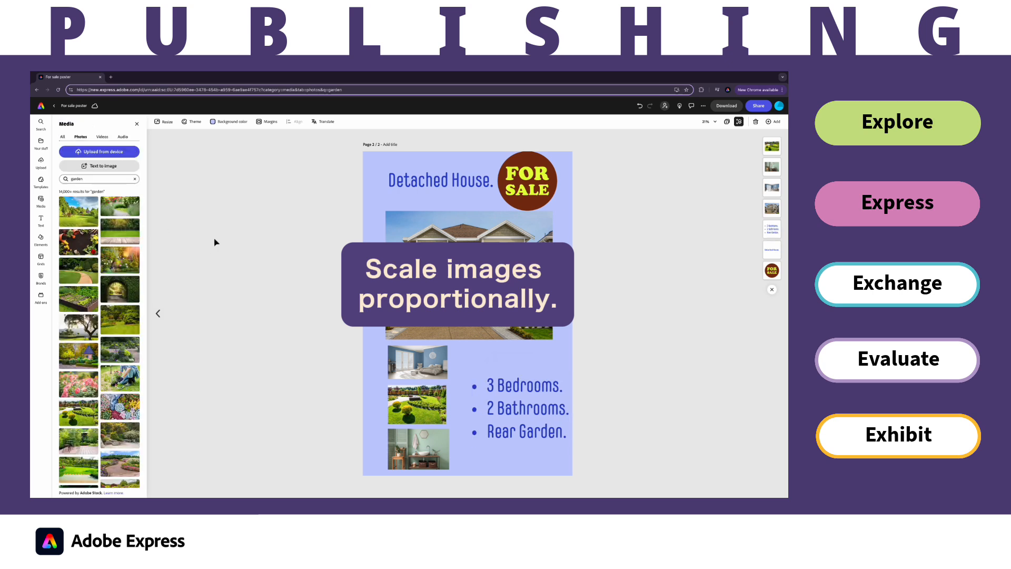
drag(513, 399, 504, 375)
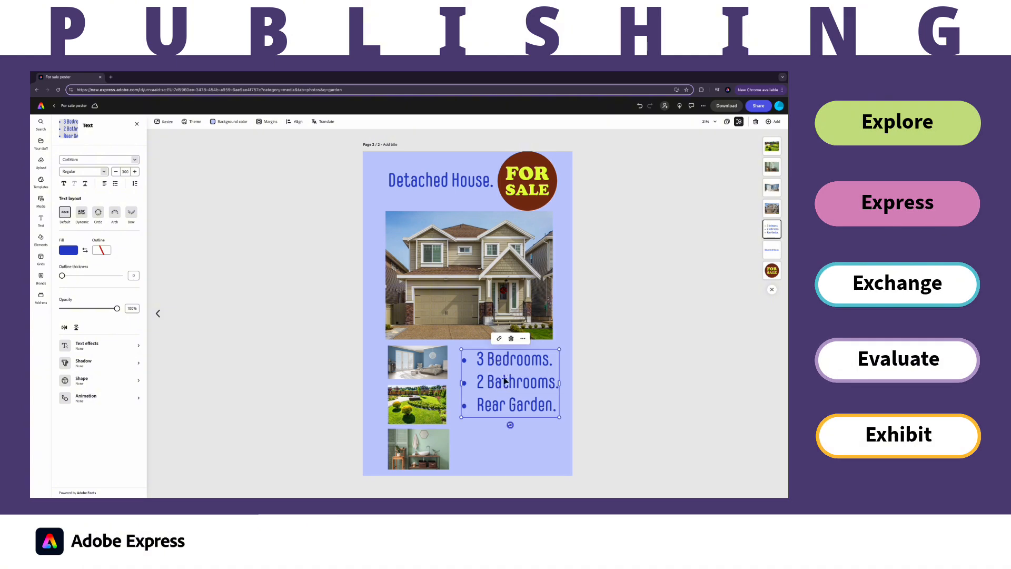
click(535, 437)
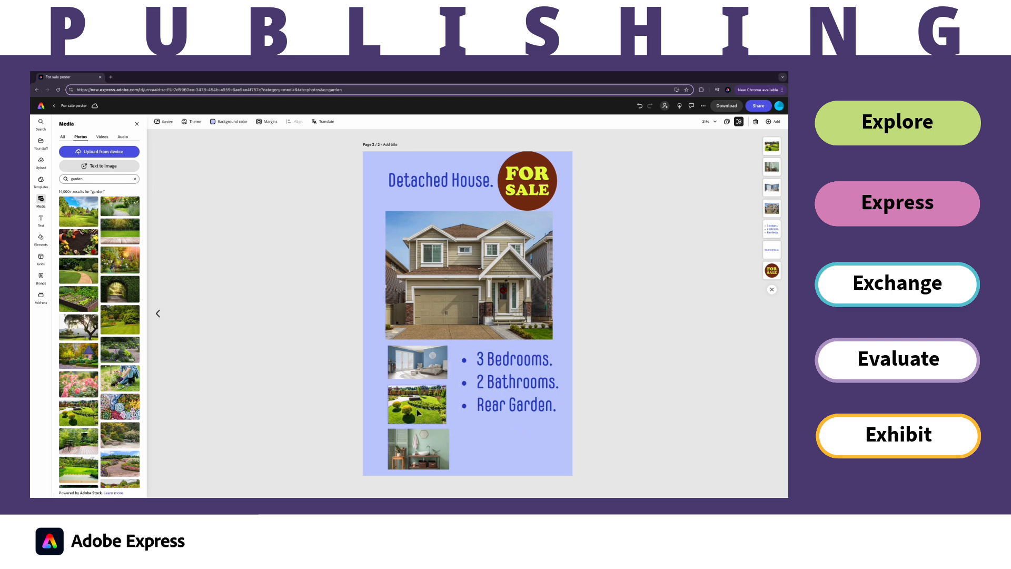
- Zoom in on the poster page to 50%
click(714, 127)
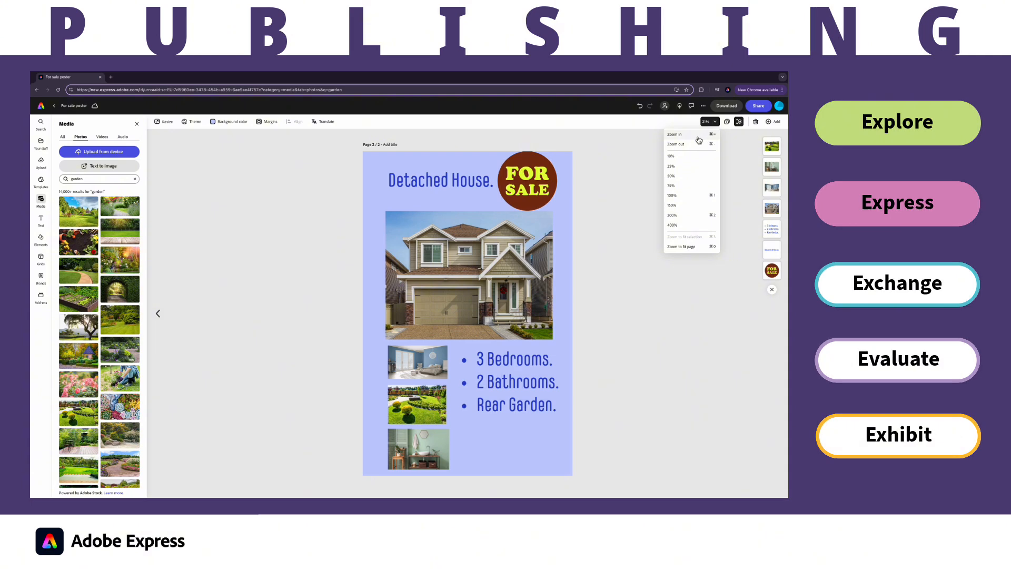
click(699, 136)
click(709, 122)
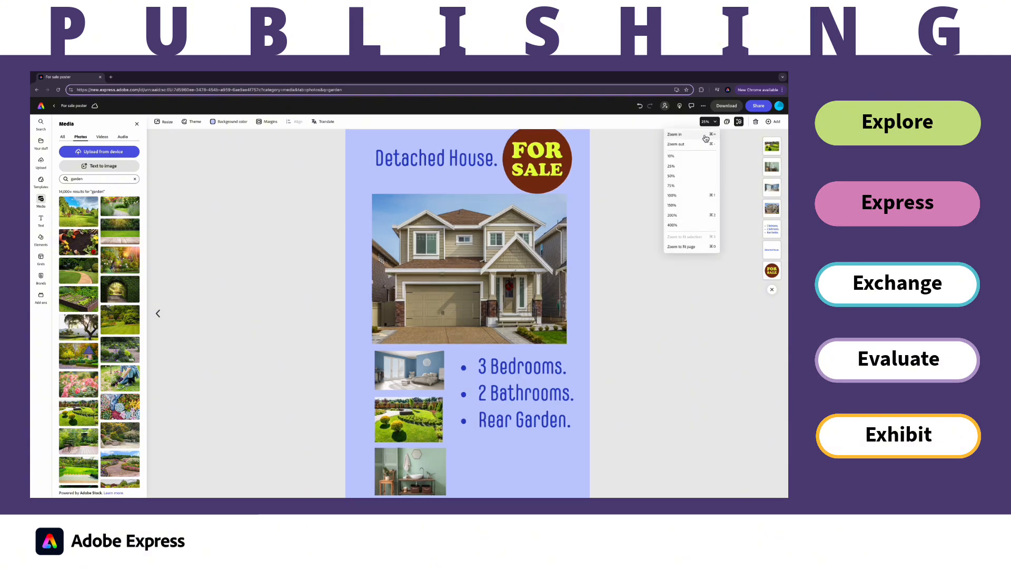
click(699, 136)
click(709, 122)
click(699, 136)
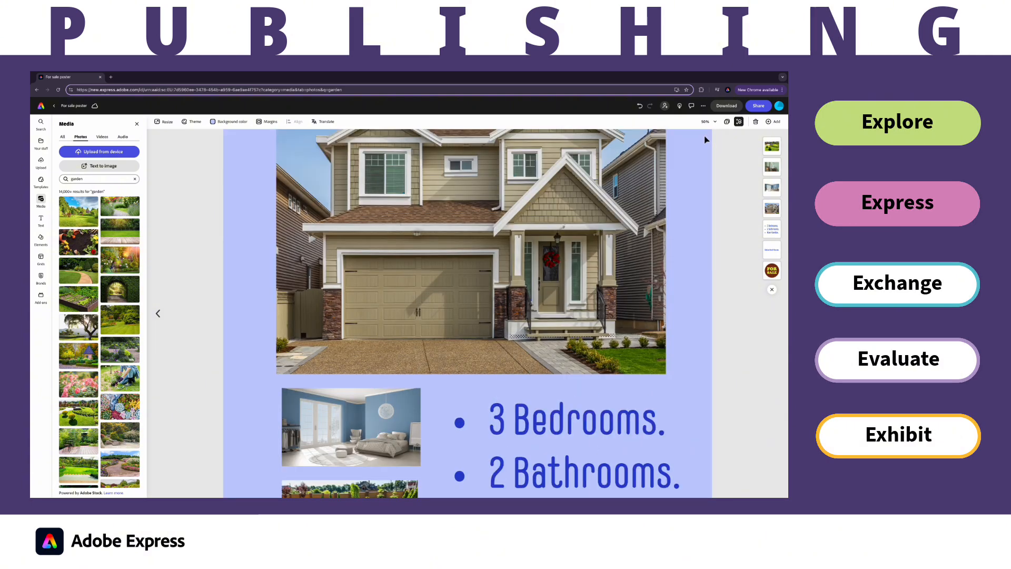